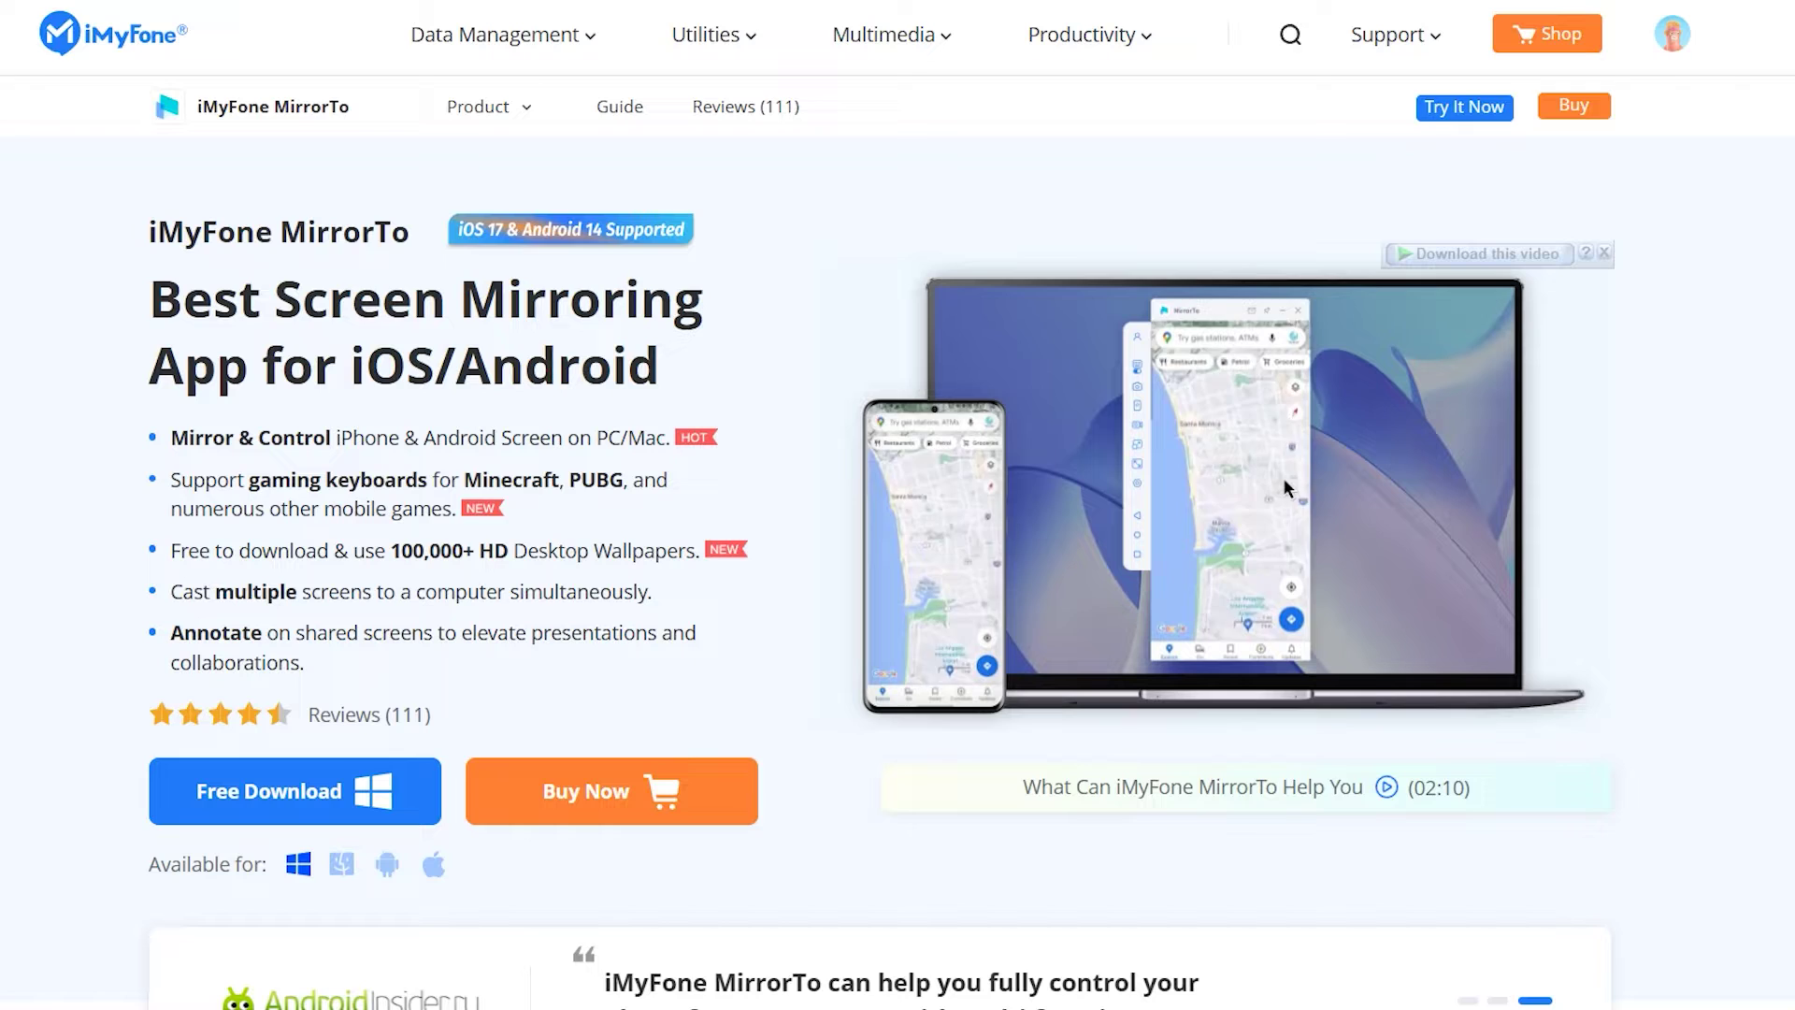
Step: Highlight the first feature bullet about mirroring on the MirrorTo product page
left_click_drag(171, 437, 657, 437)
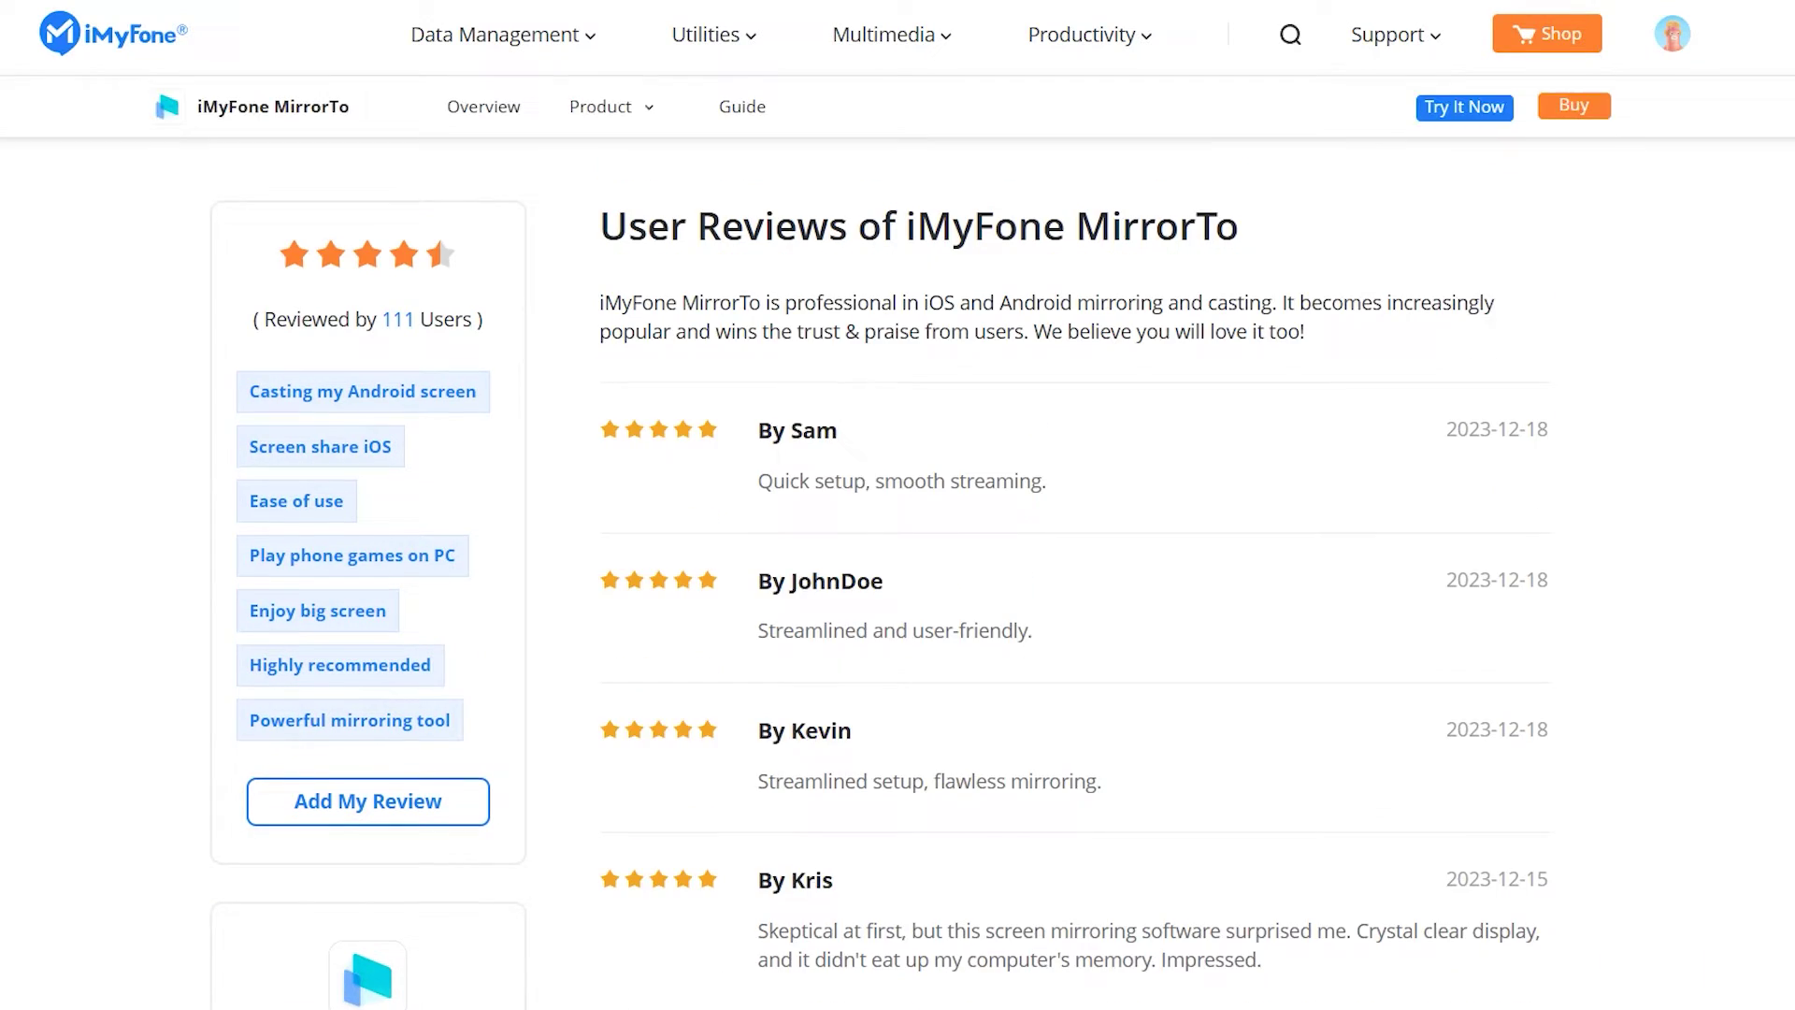
scroll(898, 561, "down", 5)
scroll(898, 561, "down", 5)
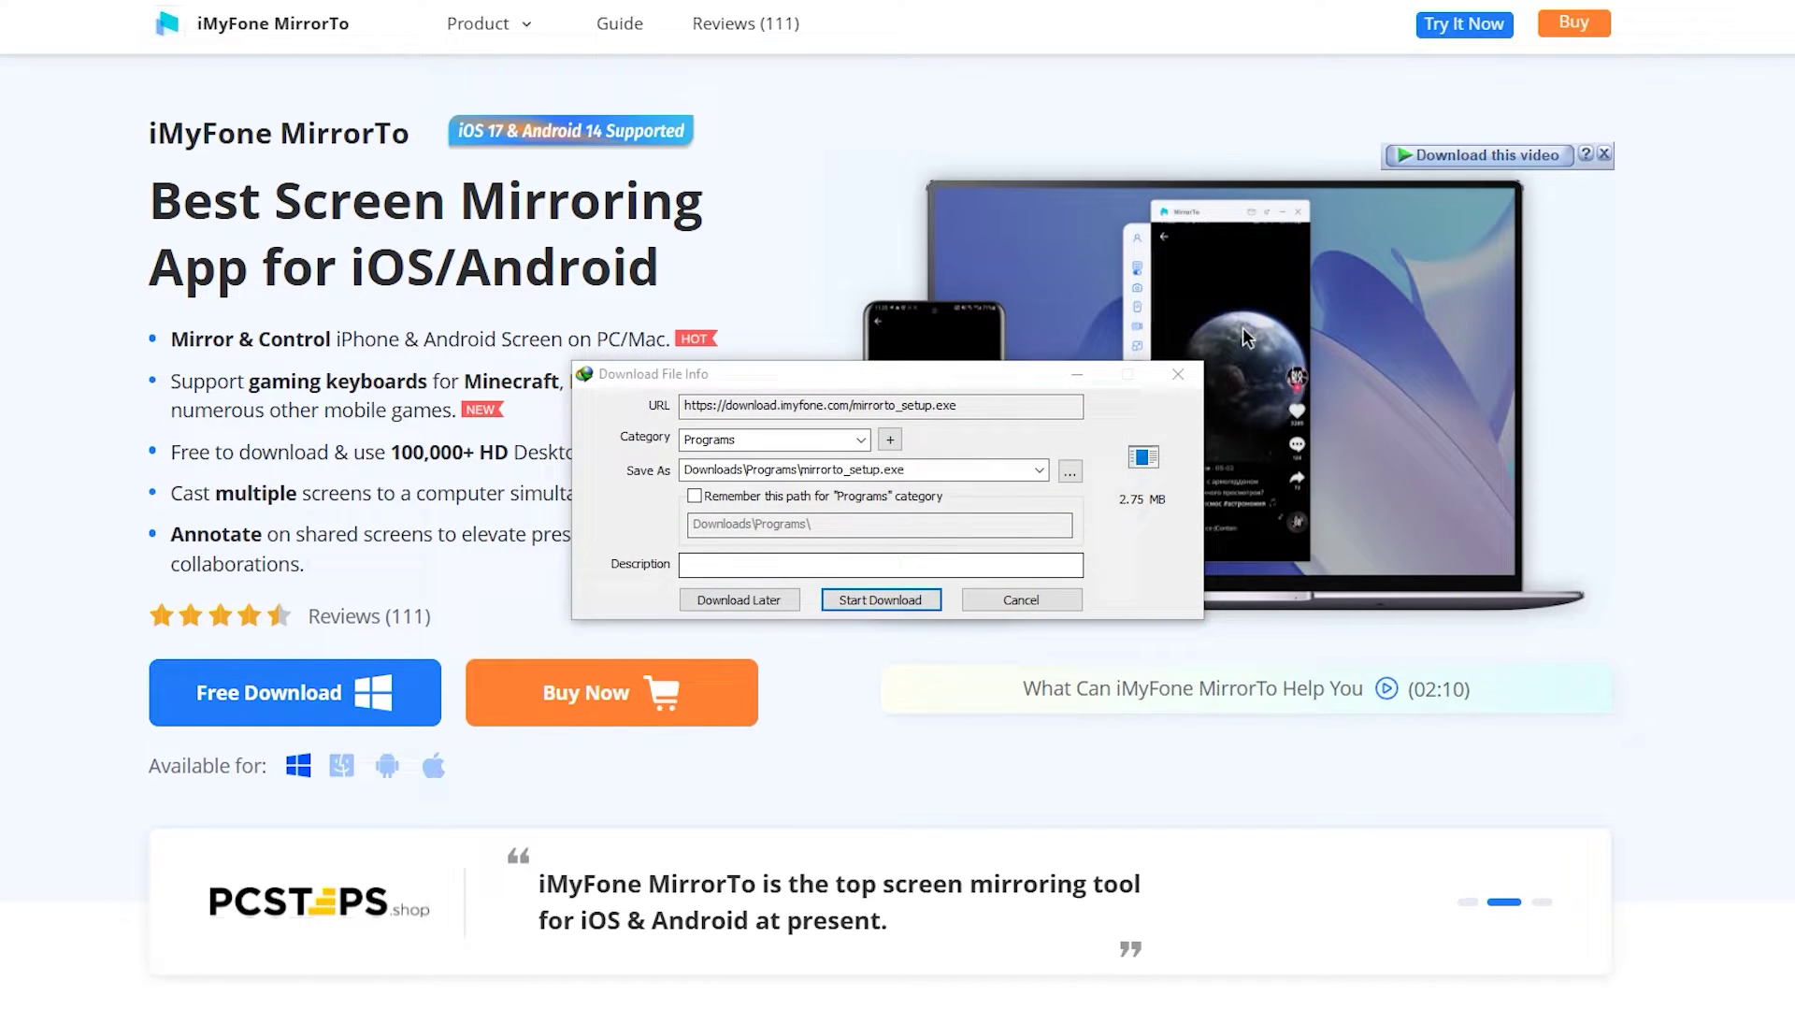
Step: Download mirrorto_setup.exe and start installing MirrorTo
left_click(881, 598)
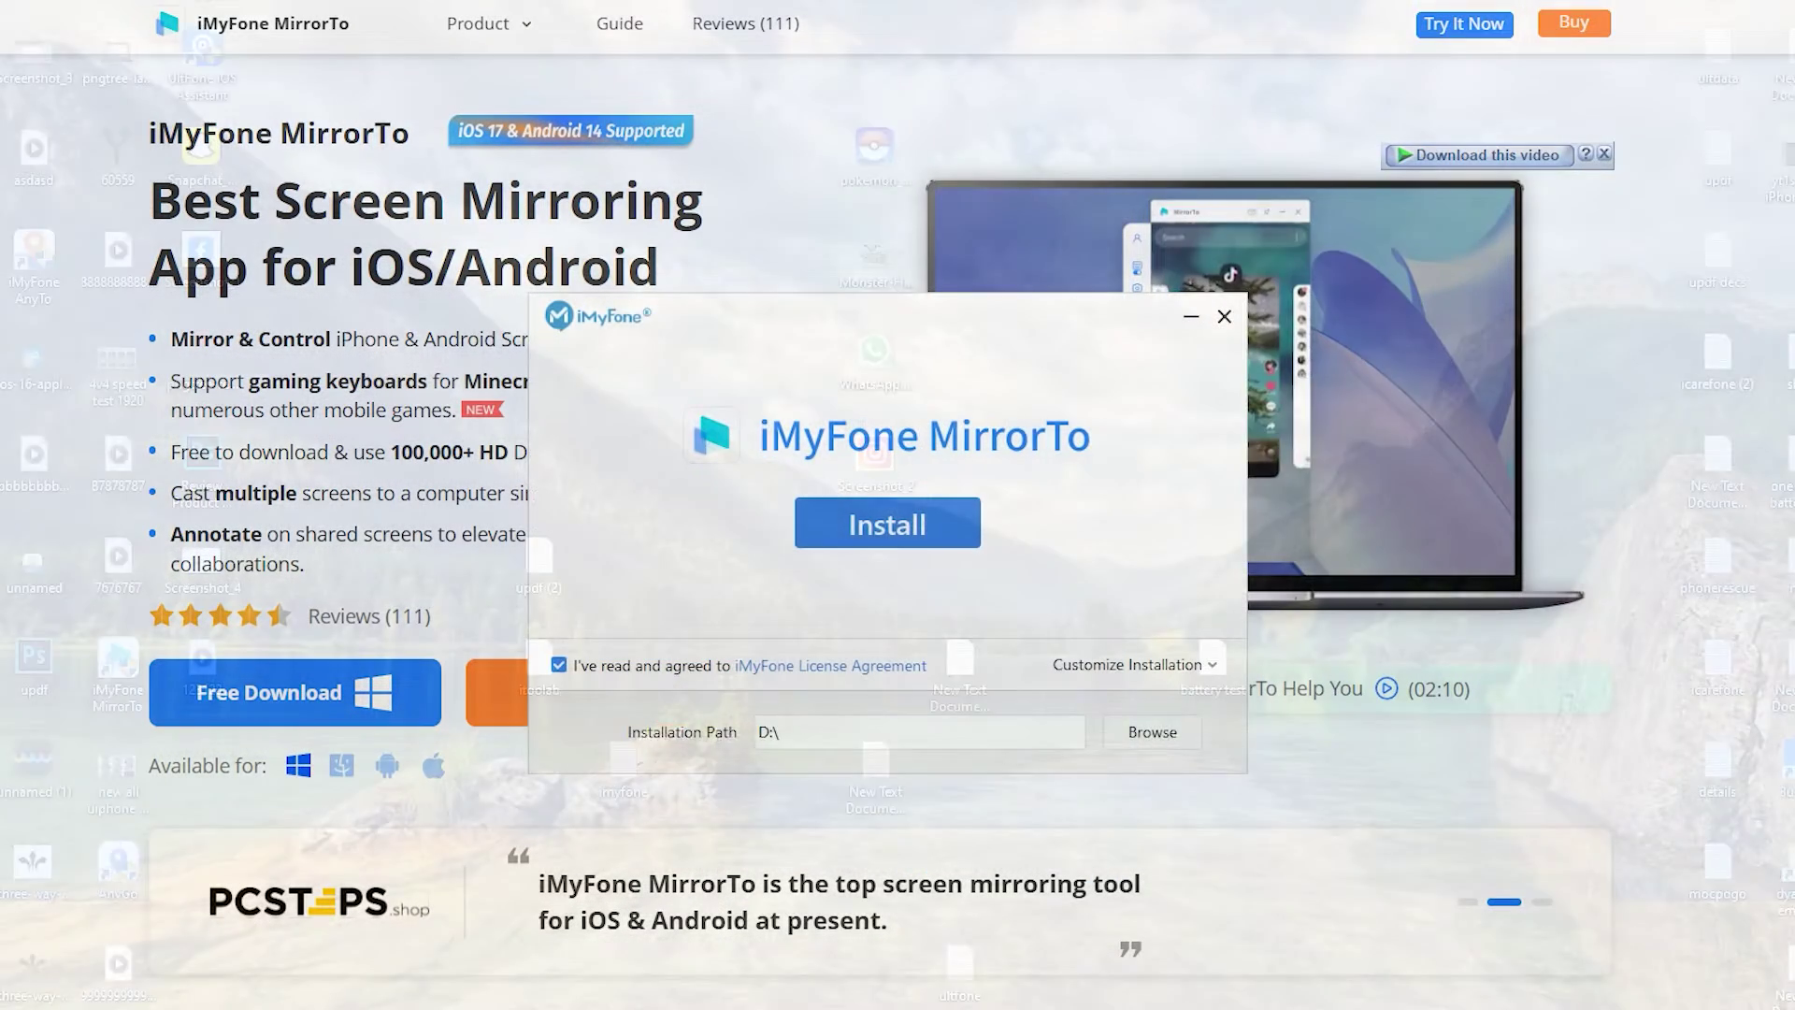
left_click(887, 524)
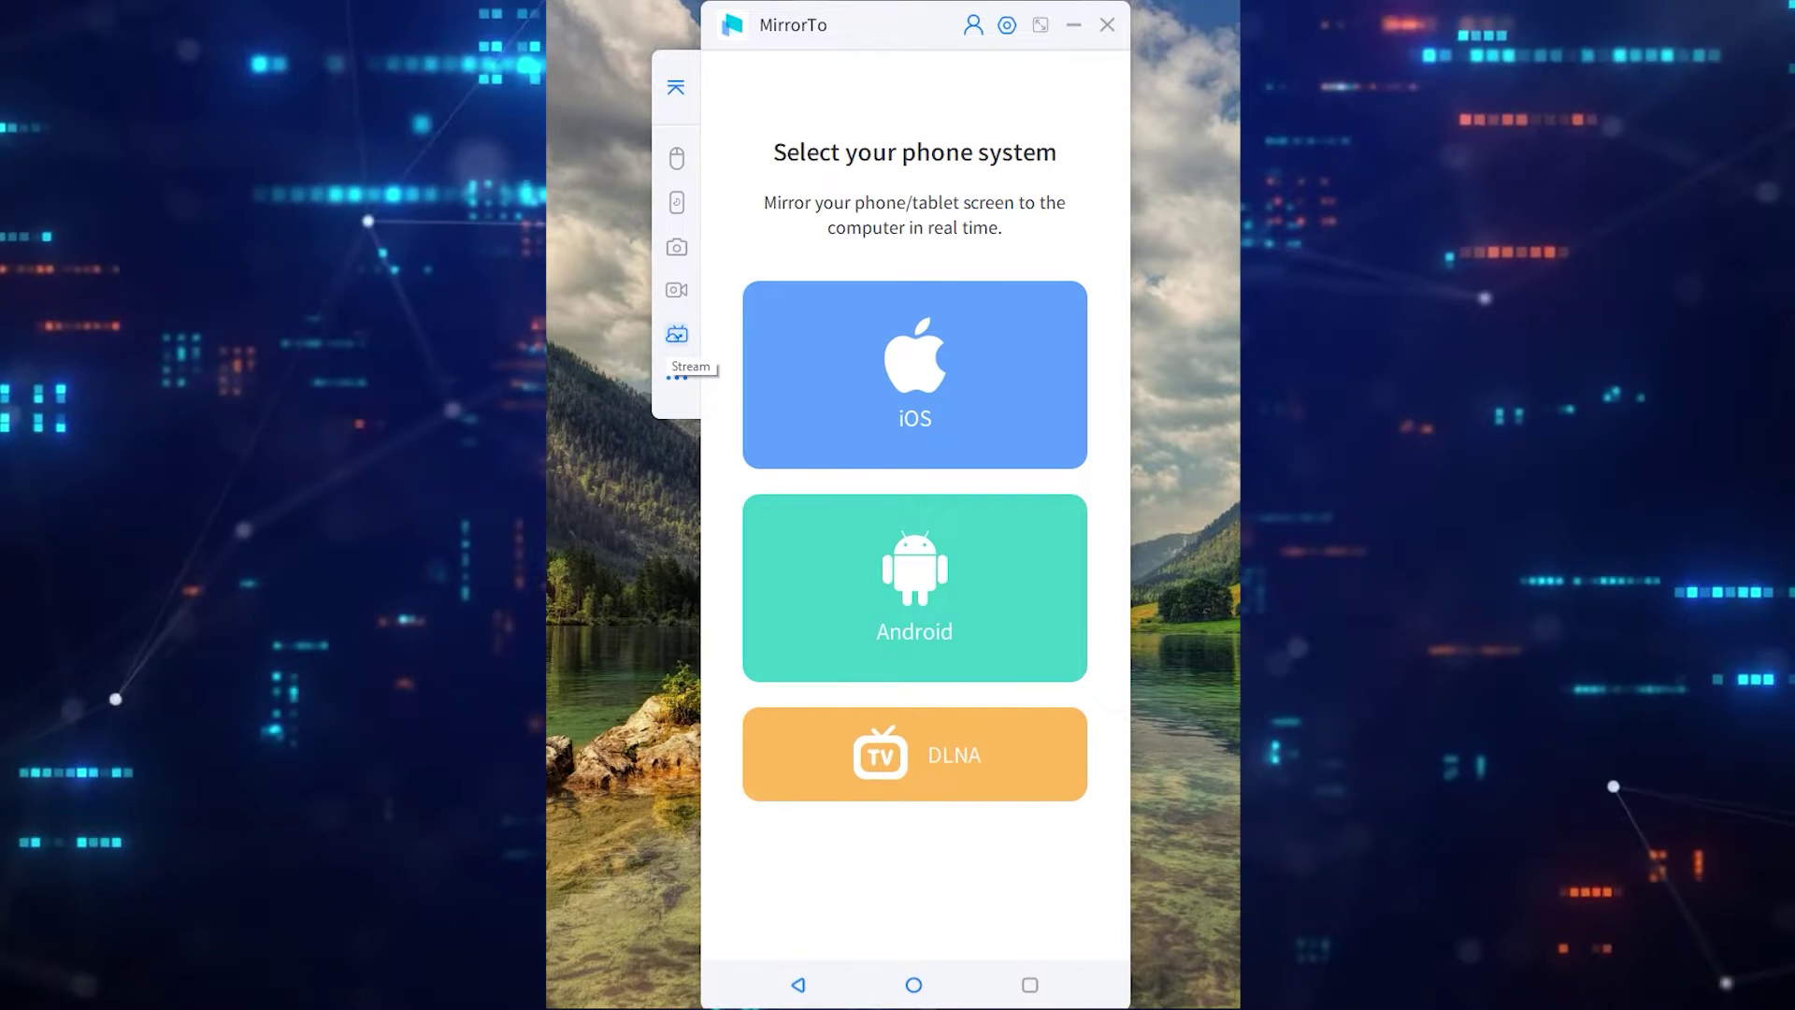
Step: Reveal the extra mirroring tools in the MirrorTo sidebar
left_click(678, 377)
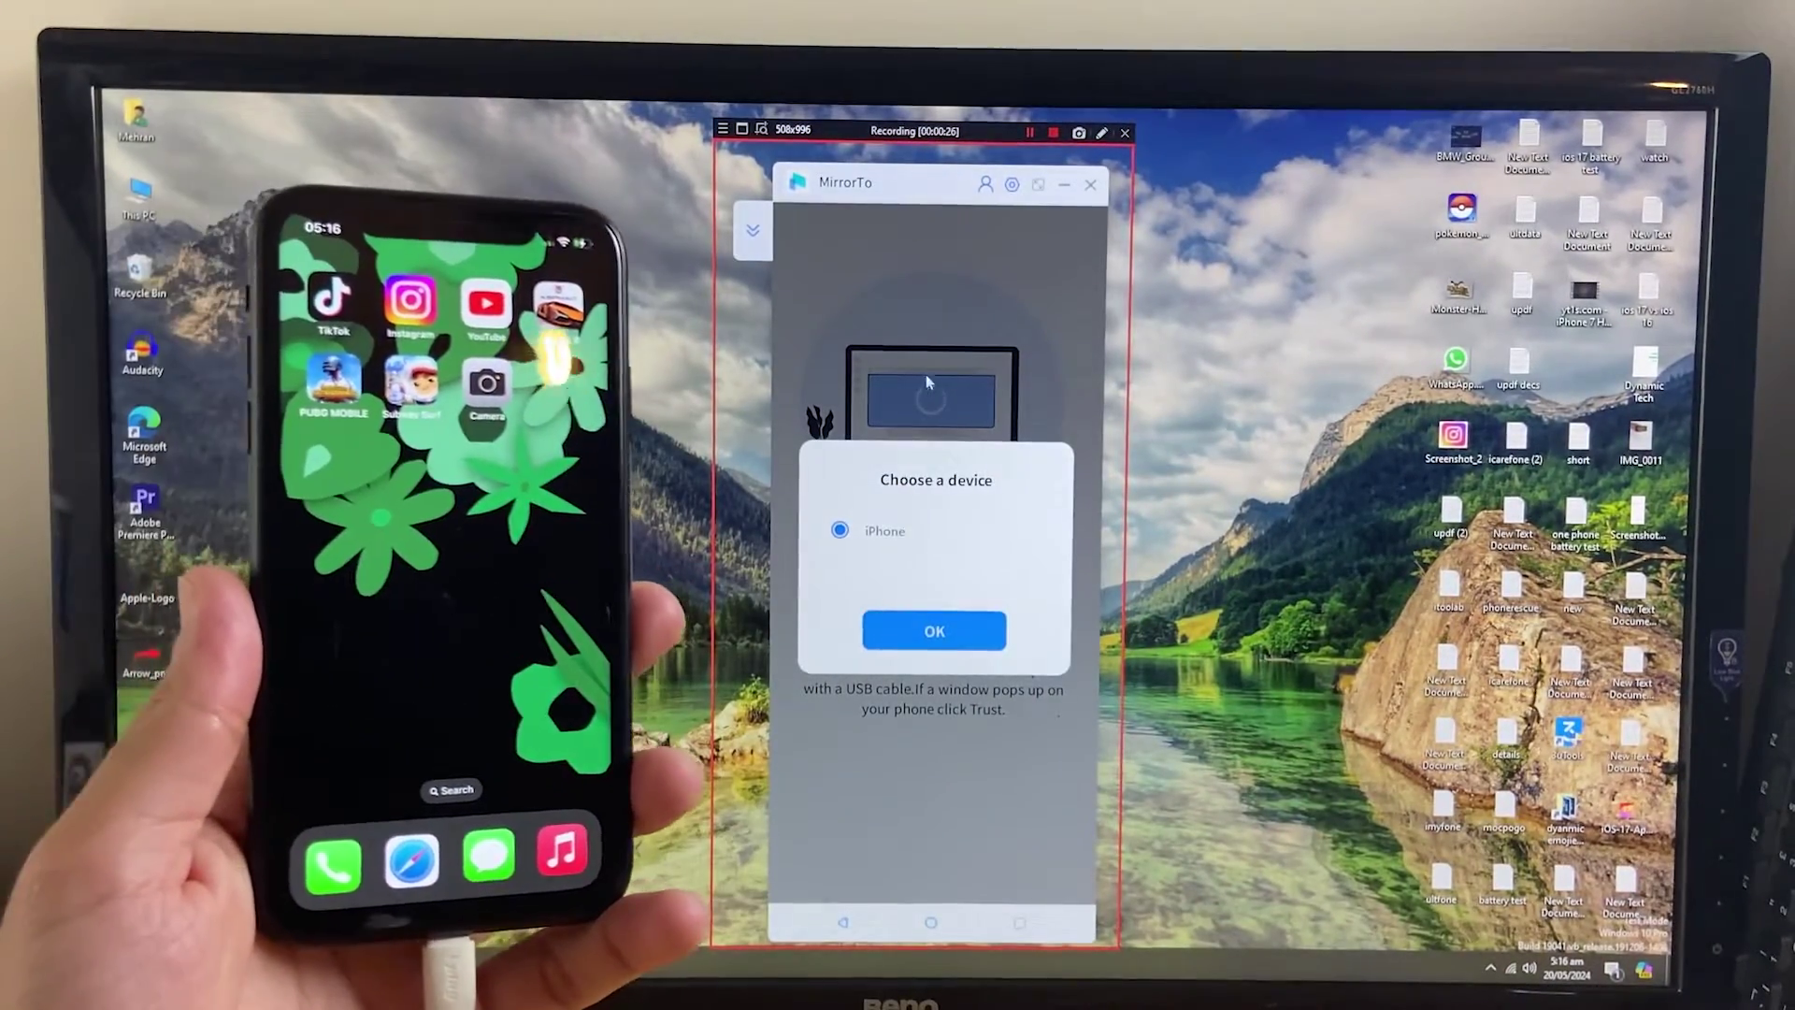
Step: Confirm iPhone as the device to mirror in the Choose a device dialog
left_click(934, 630)
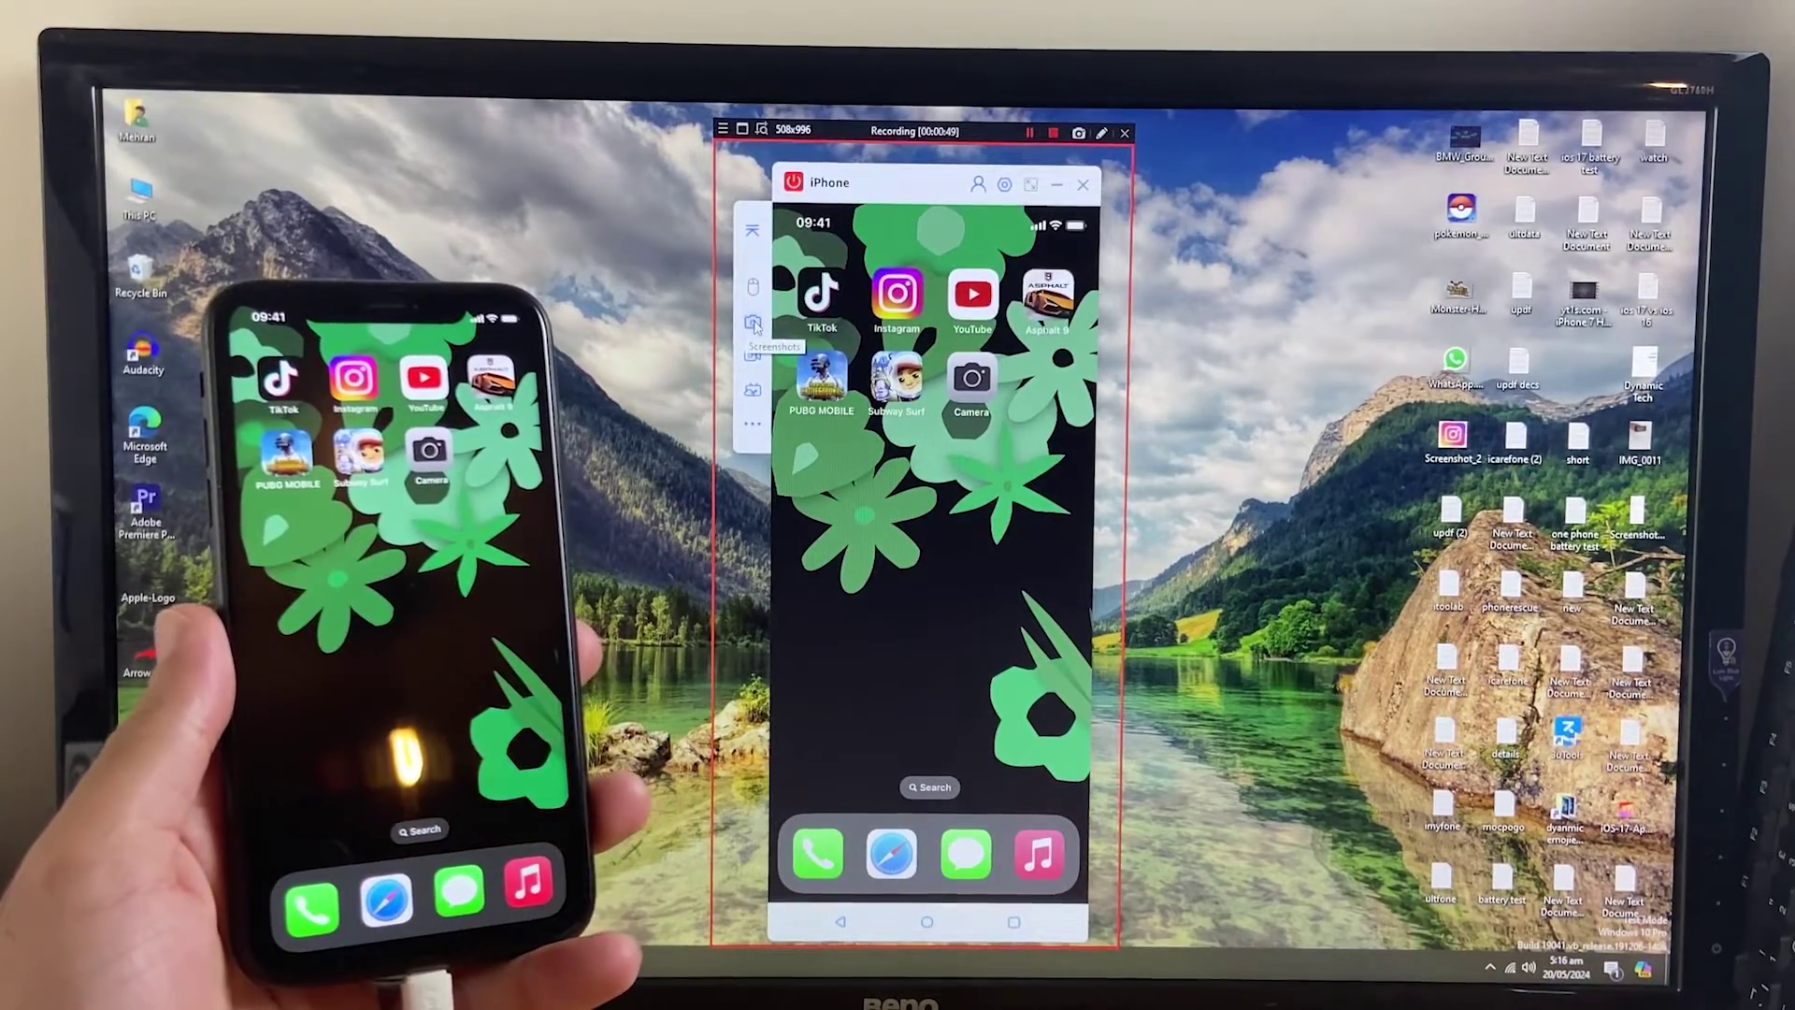
Step: Take a screenshot of the mirrored iPhone and stop the screen recording
left_click(754, 323)
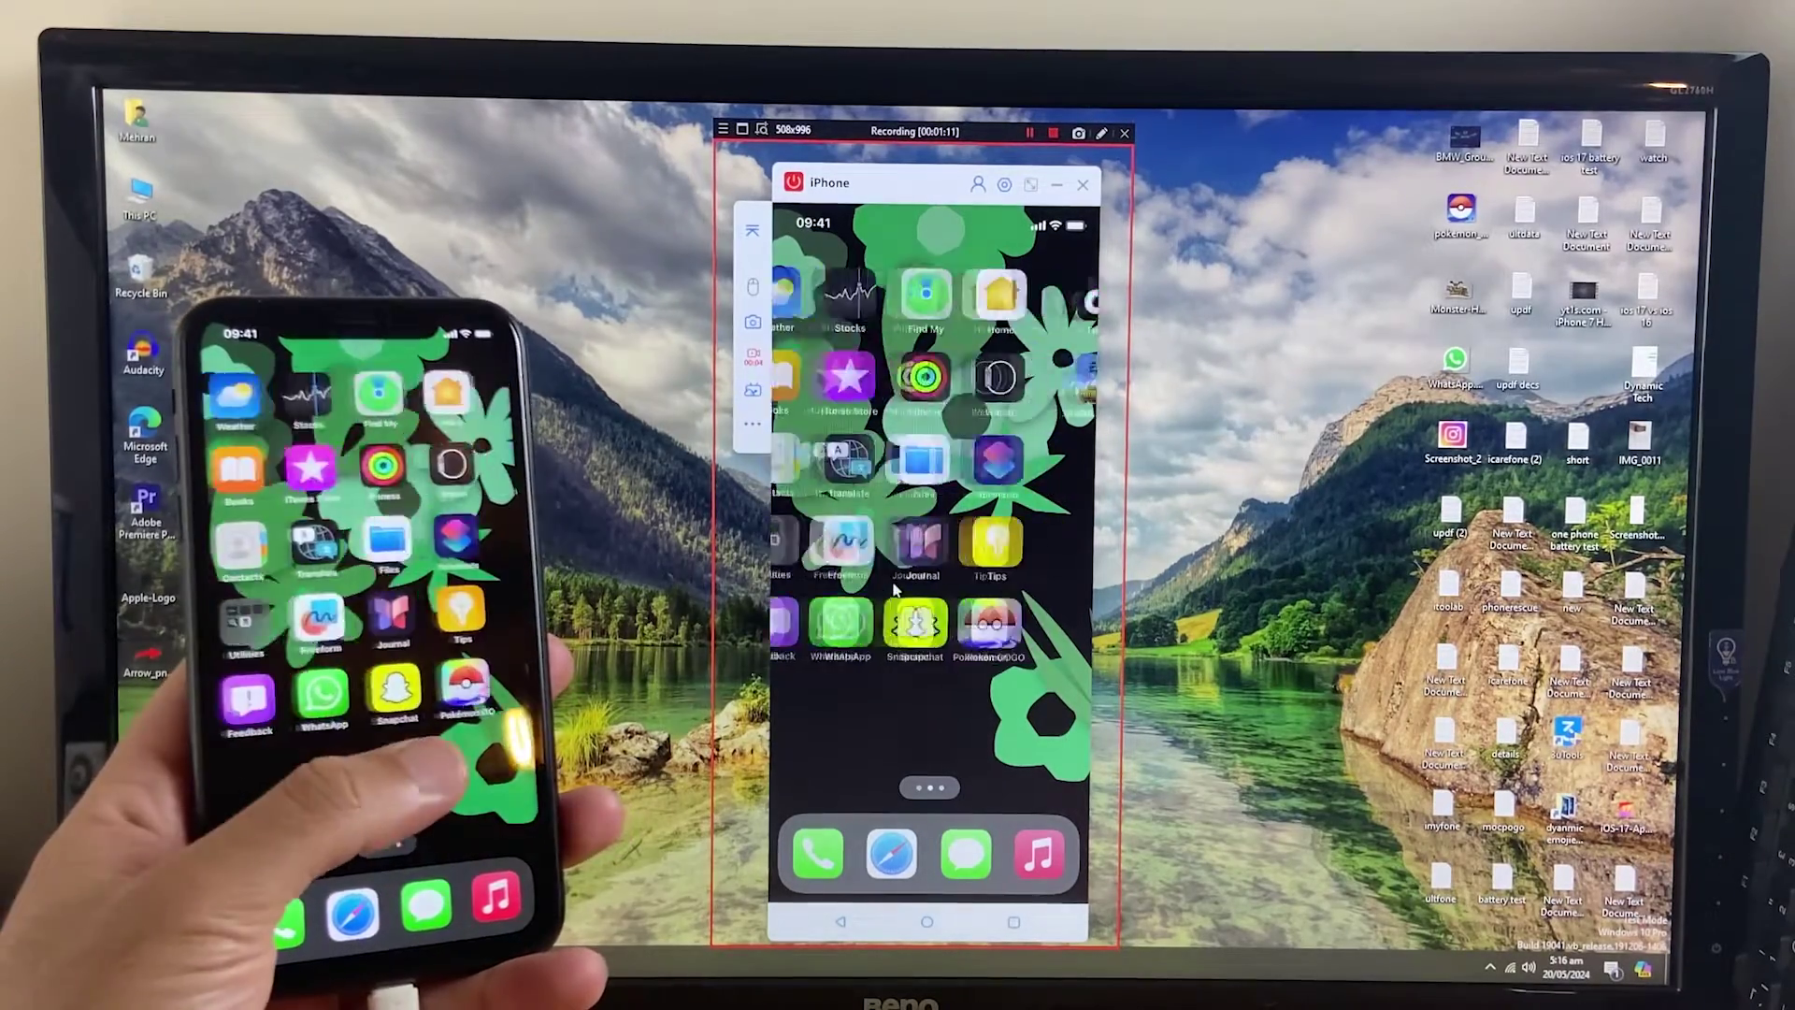
left_click(753, 359)
Step: Play recording 20240520_051643 from its folder, then close the player and folder
left_click(964, 611)
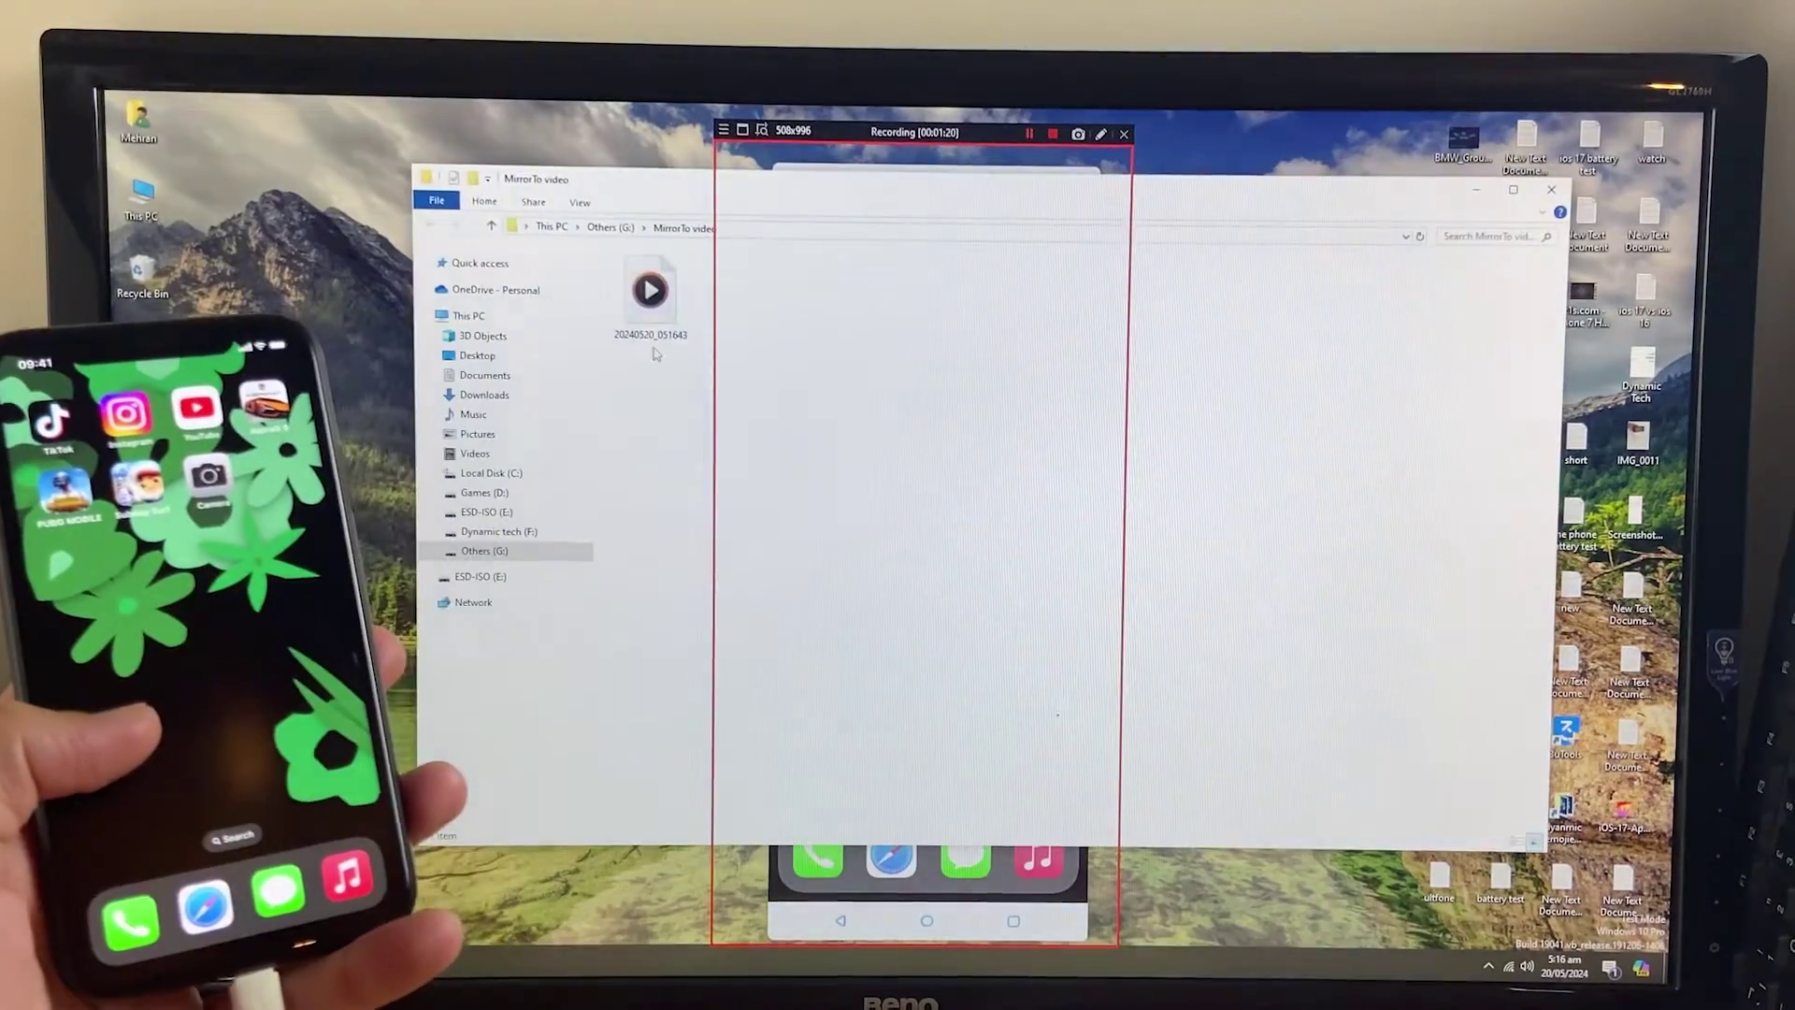
double_click(646, 301)
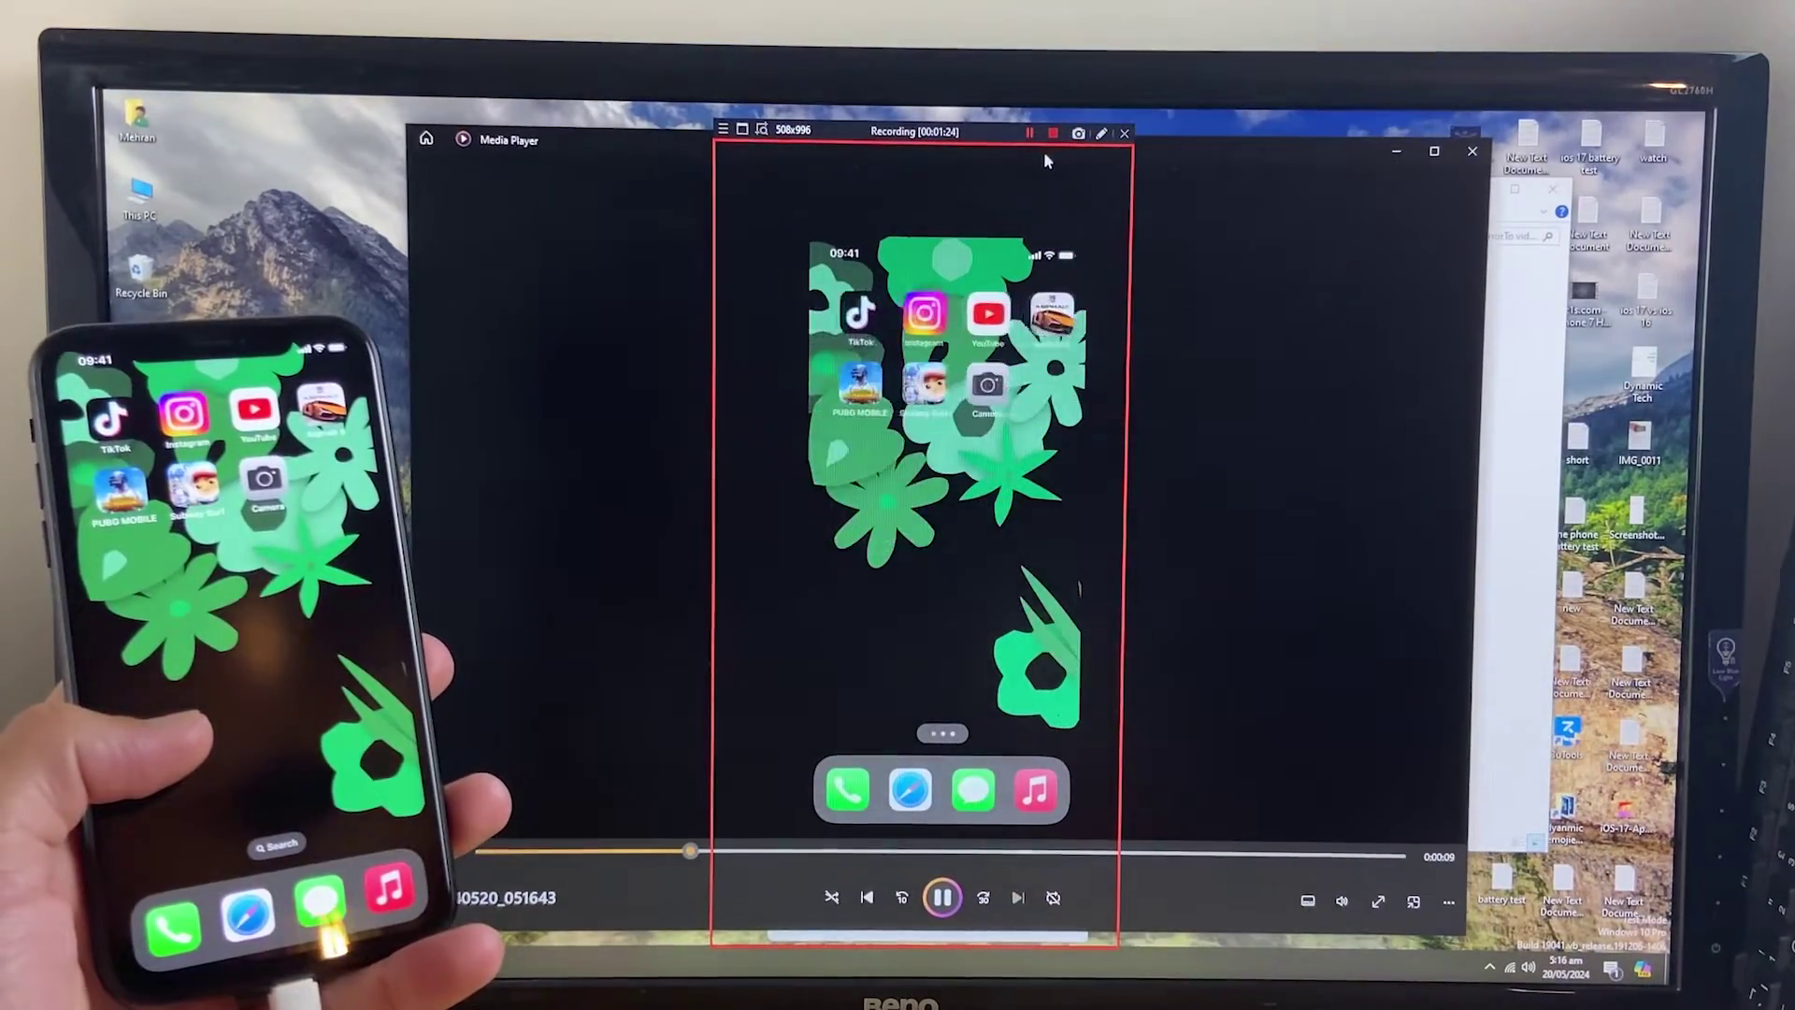
left_click(1467, 151)
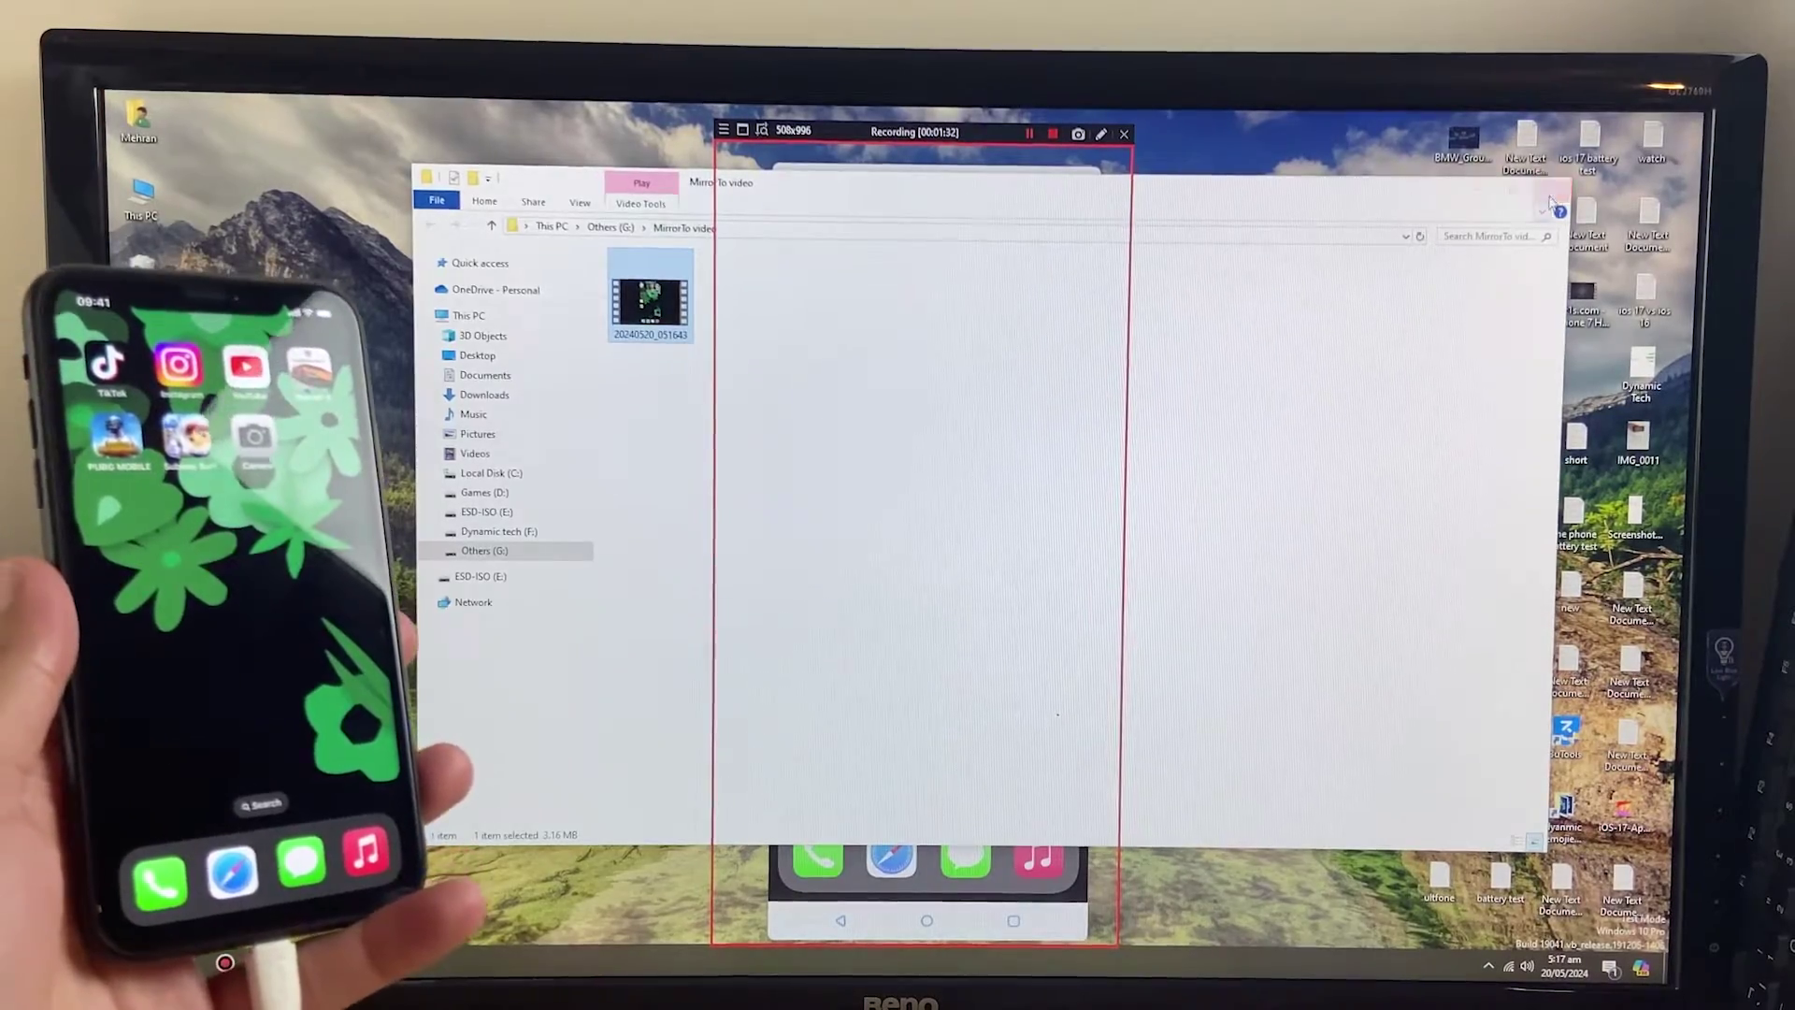
left_click(1550, 179)
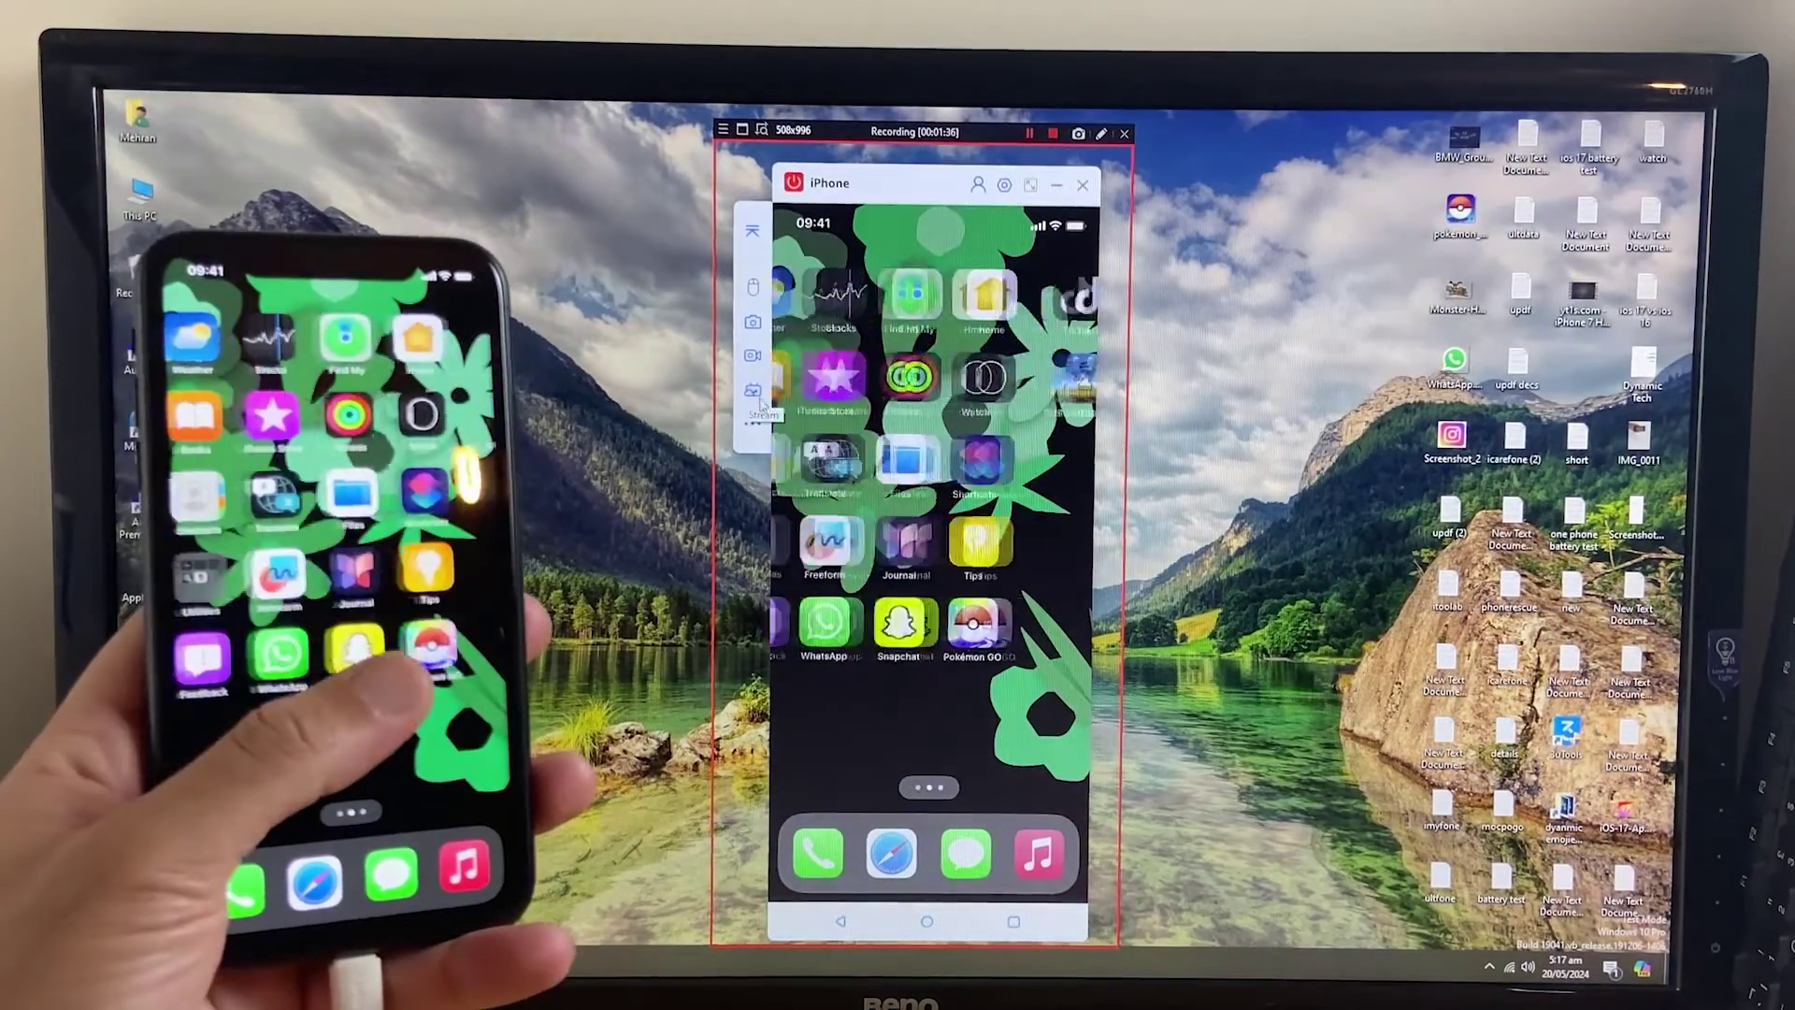
left_click(755, 396)
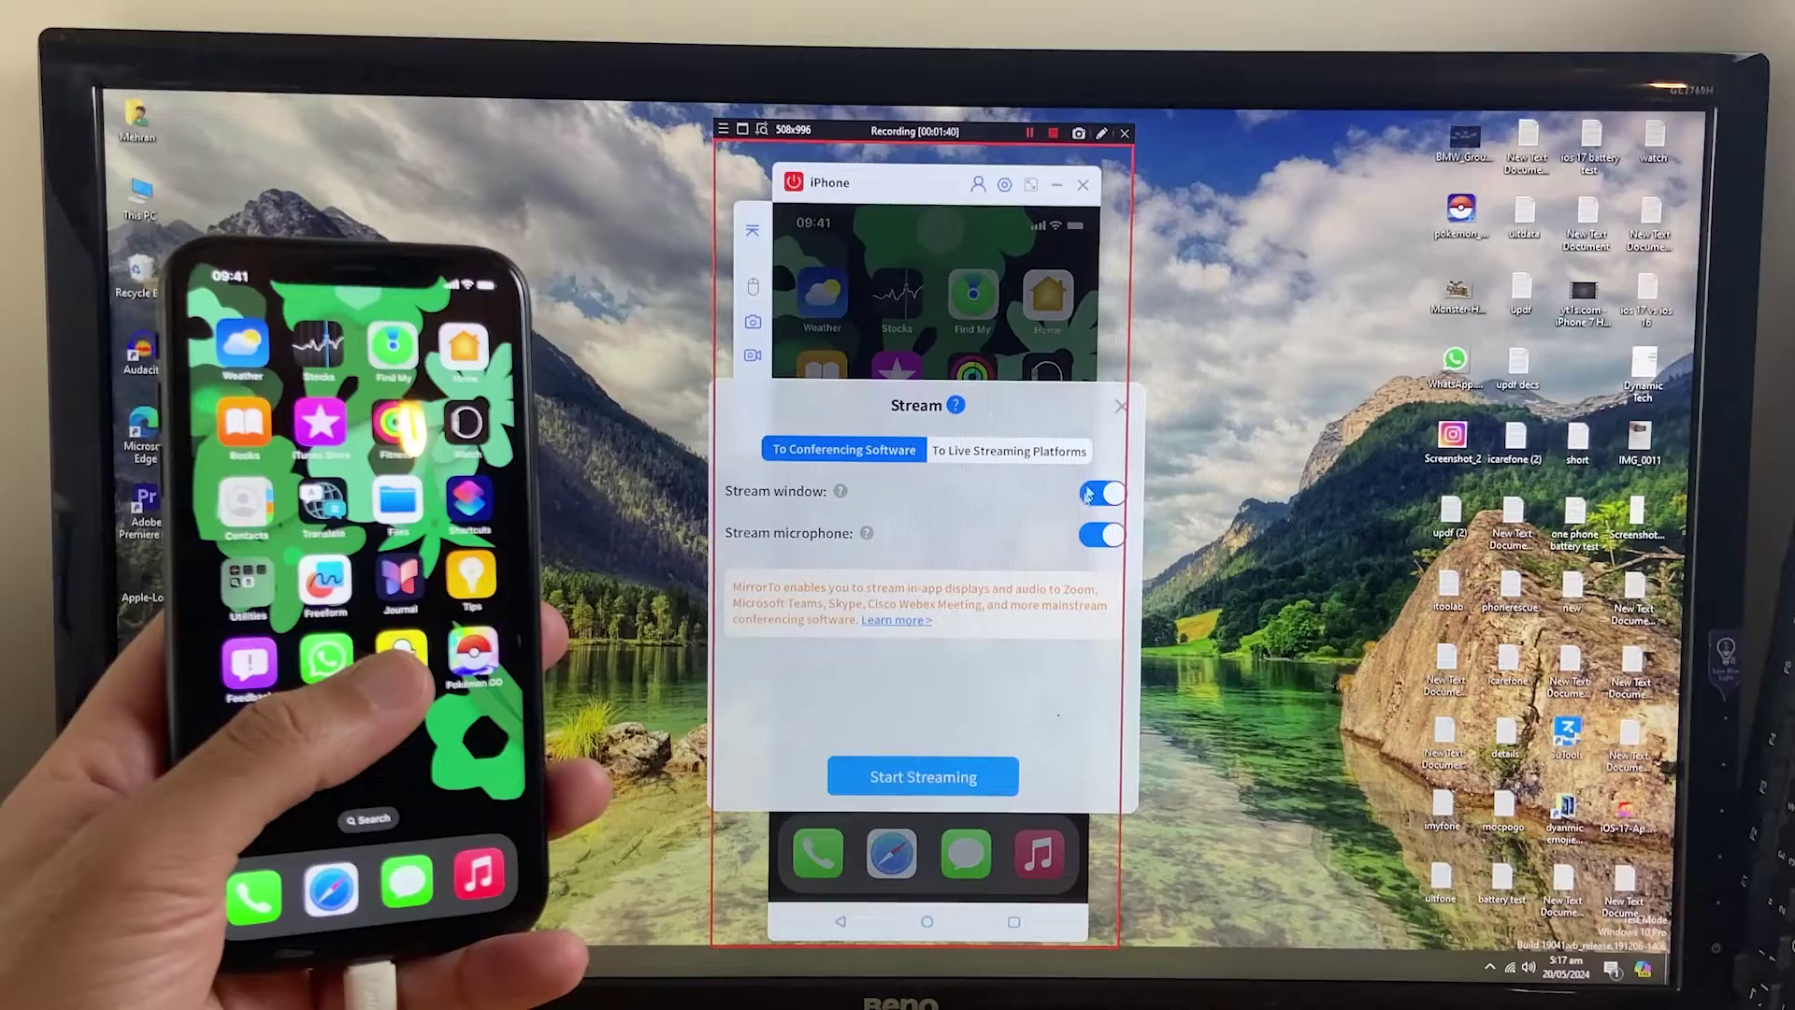
left_click(1121, 408)
left_click(753, 431)
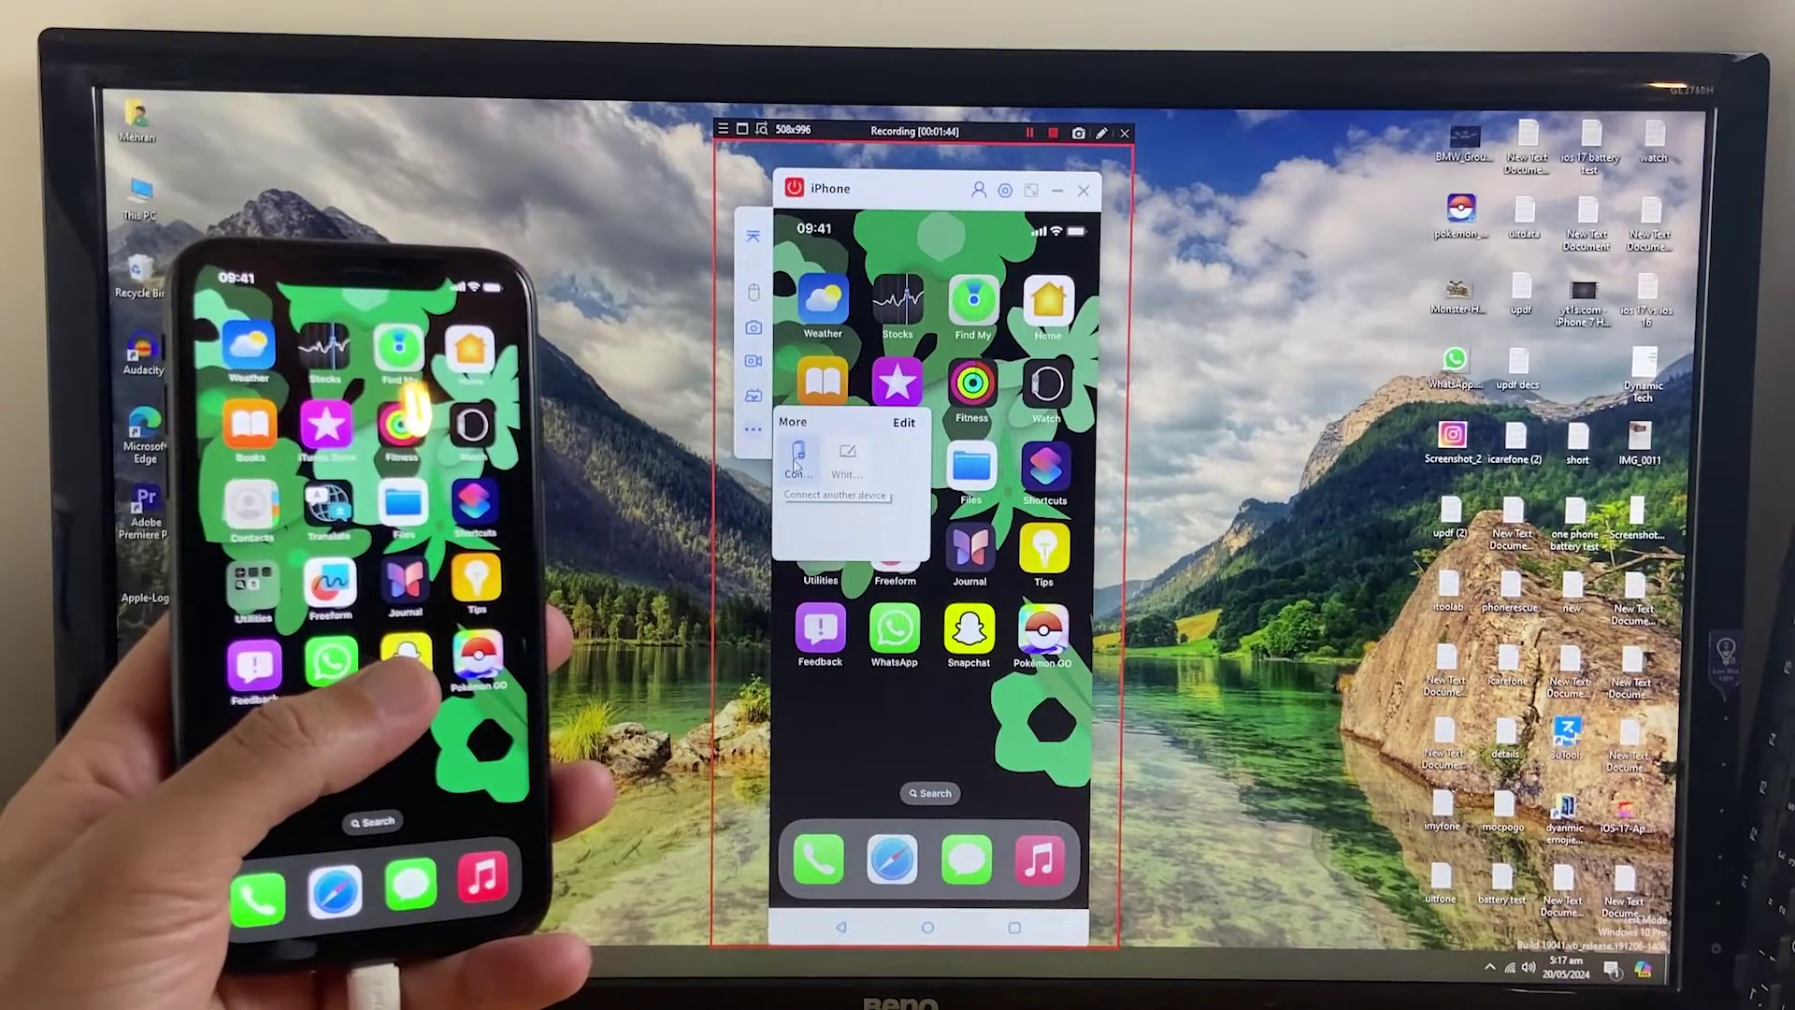
left_click(799, 460)
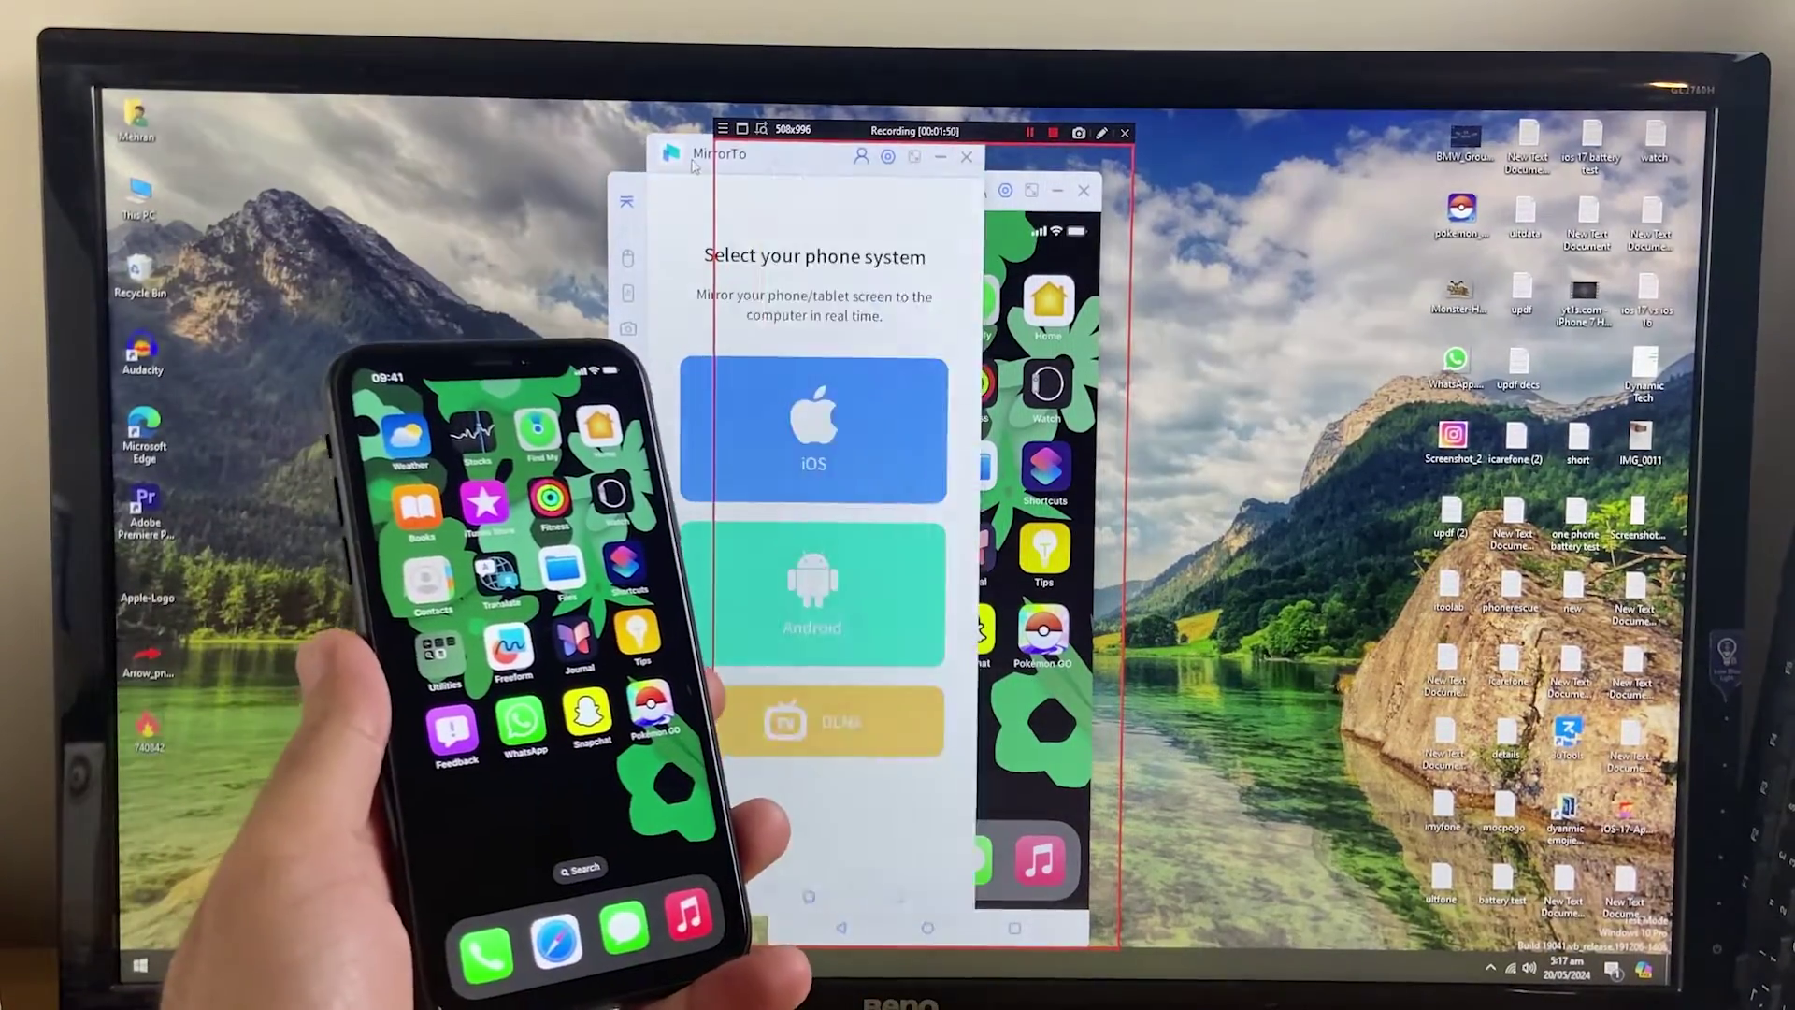
left_click_drag(693, 157, 376, 157)
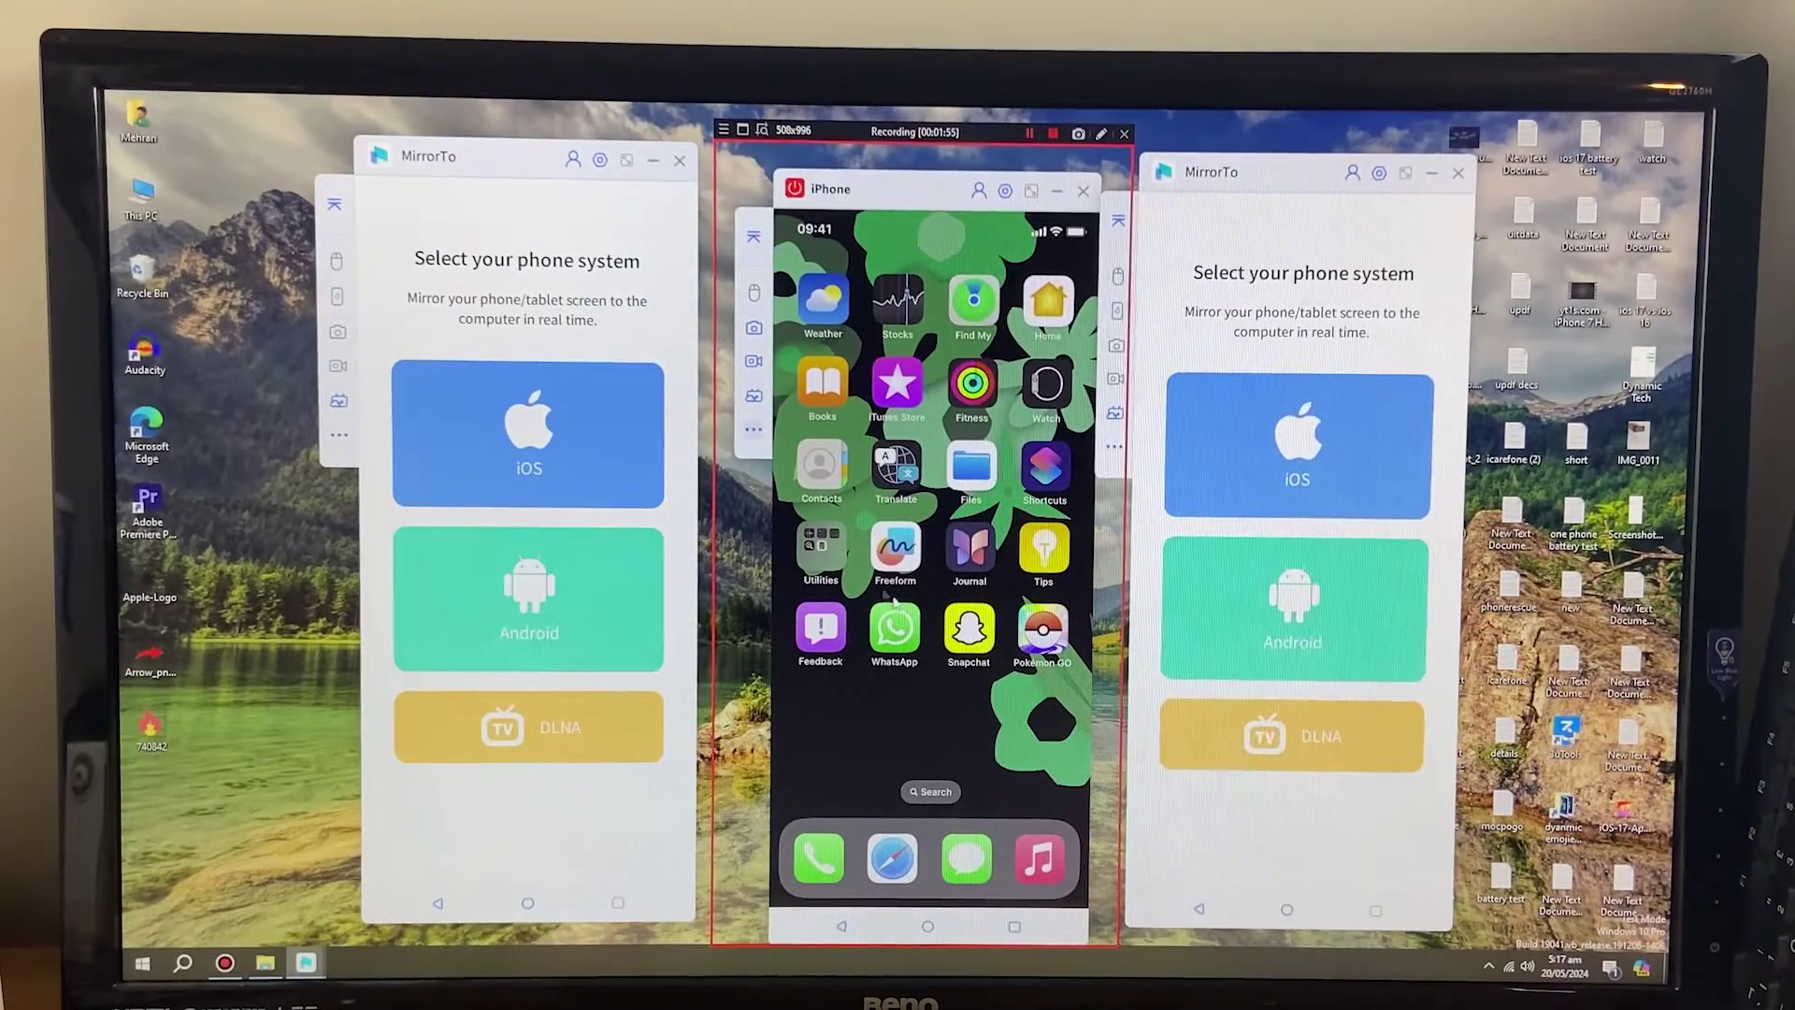
left_click(1298, 435)
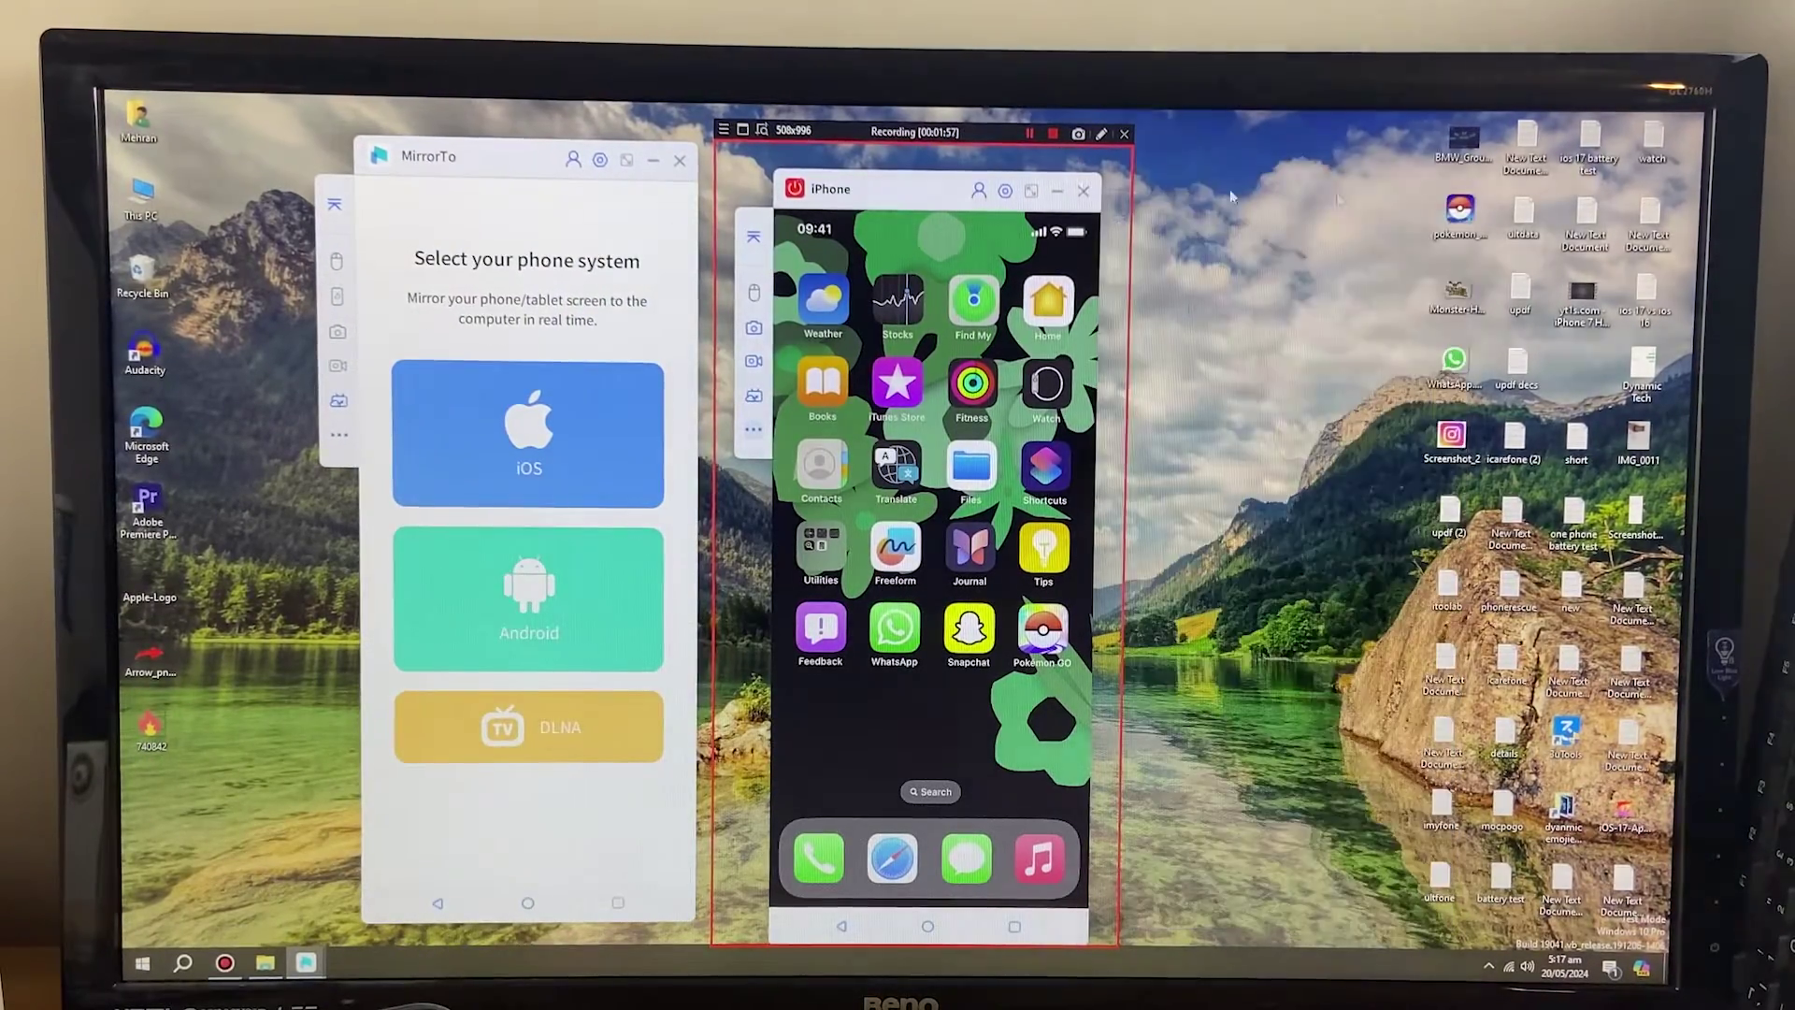
left_click(682, 161)
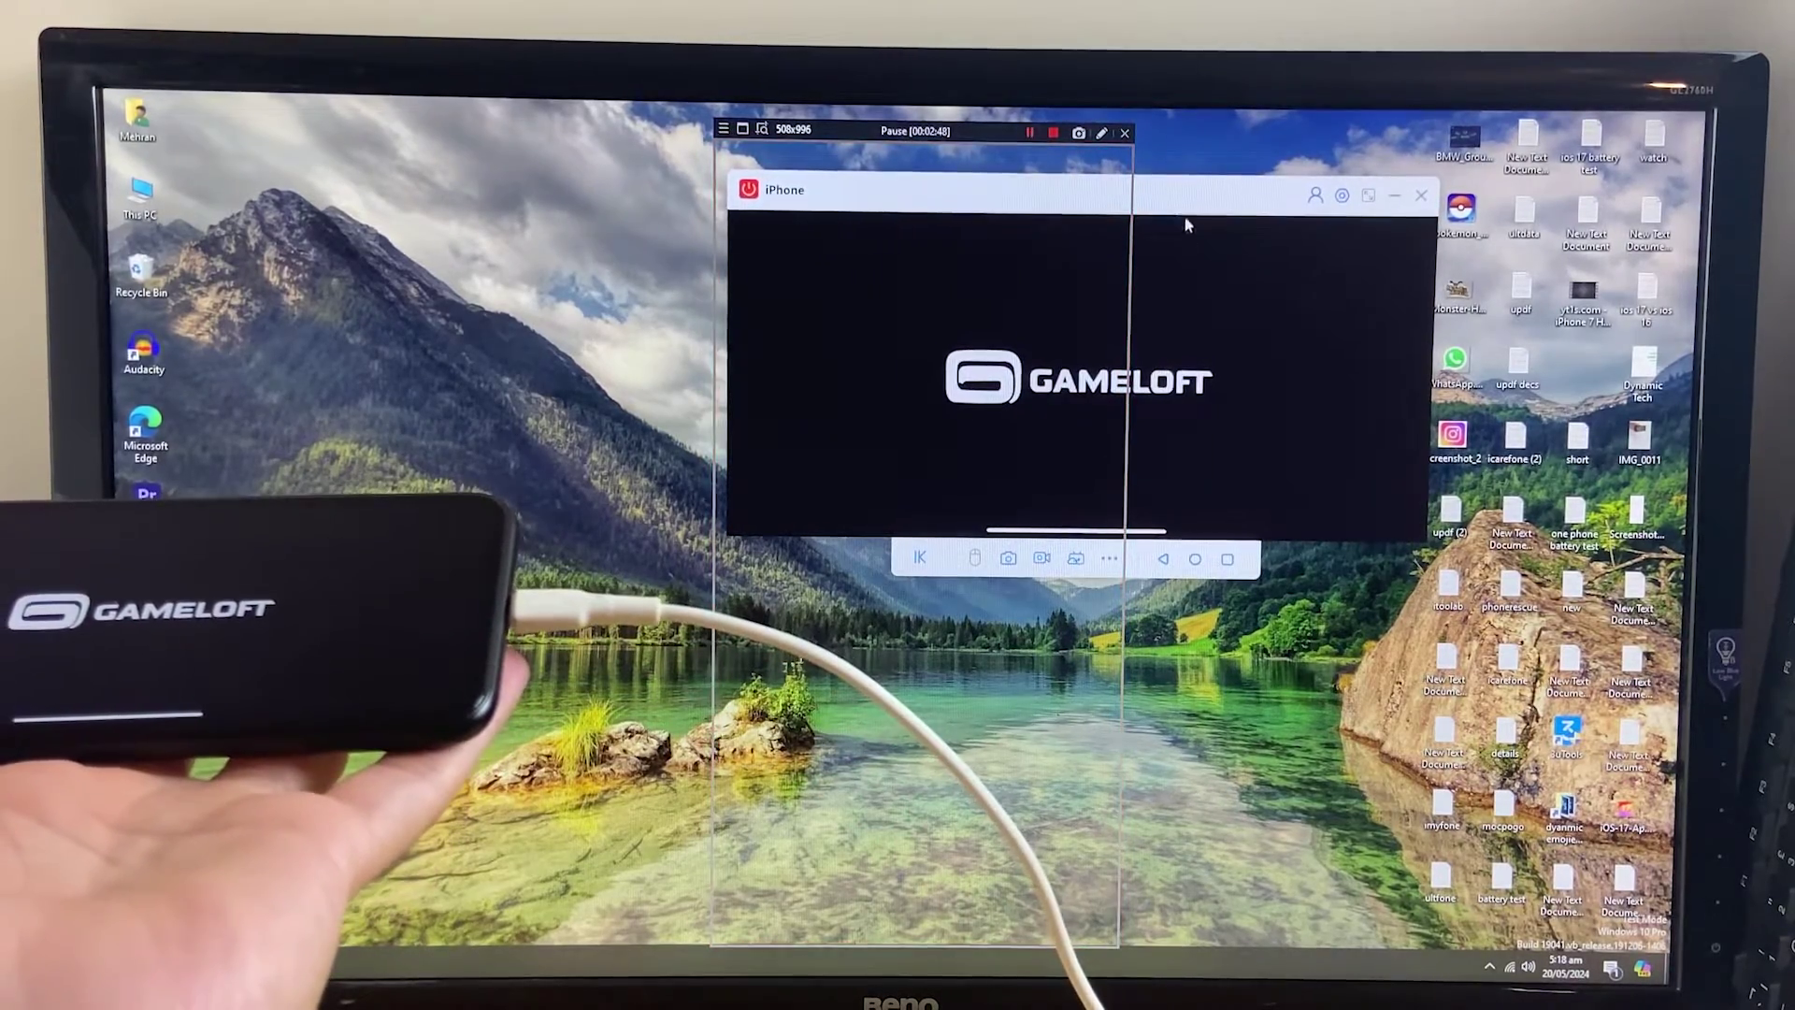
Step: Move the mirror window down-left and show the Asphalt Legends race full screen
left_click_drag(1186, 223, 1027, 244)
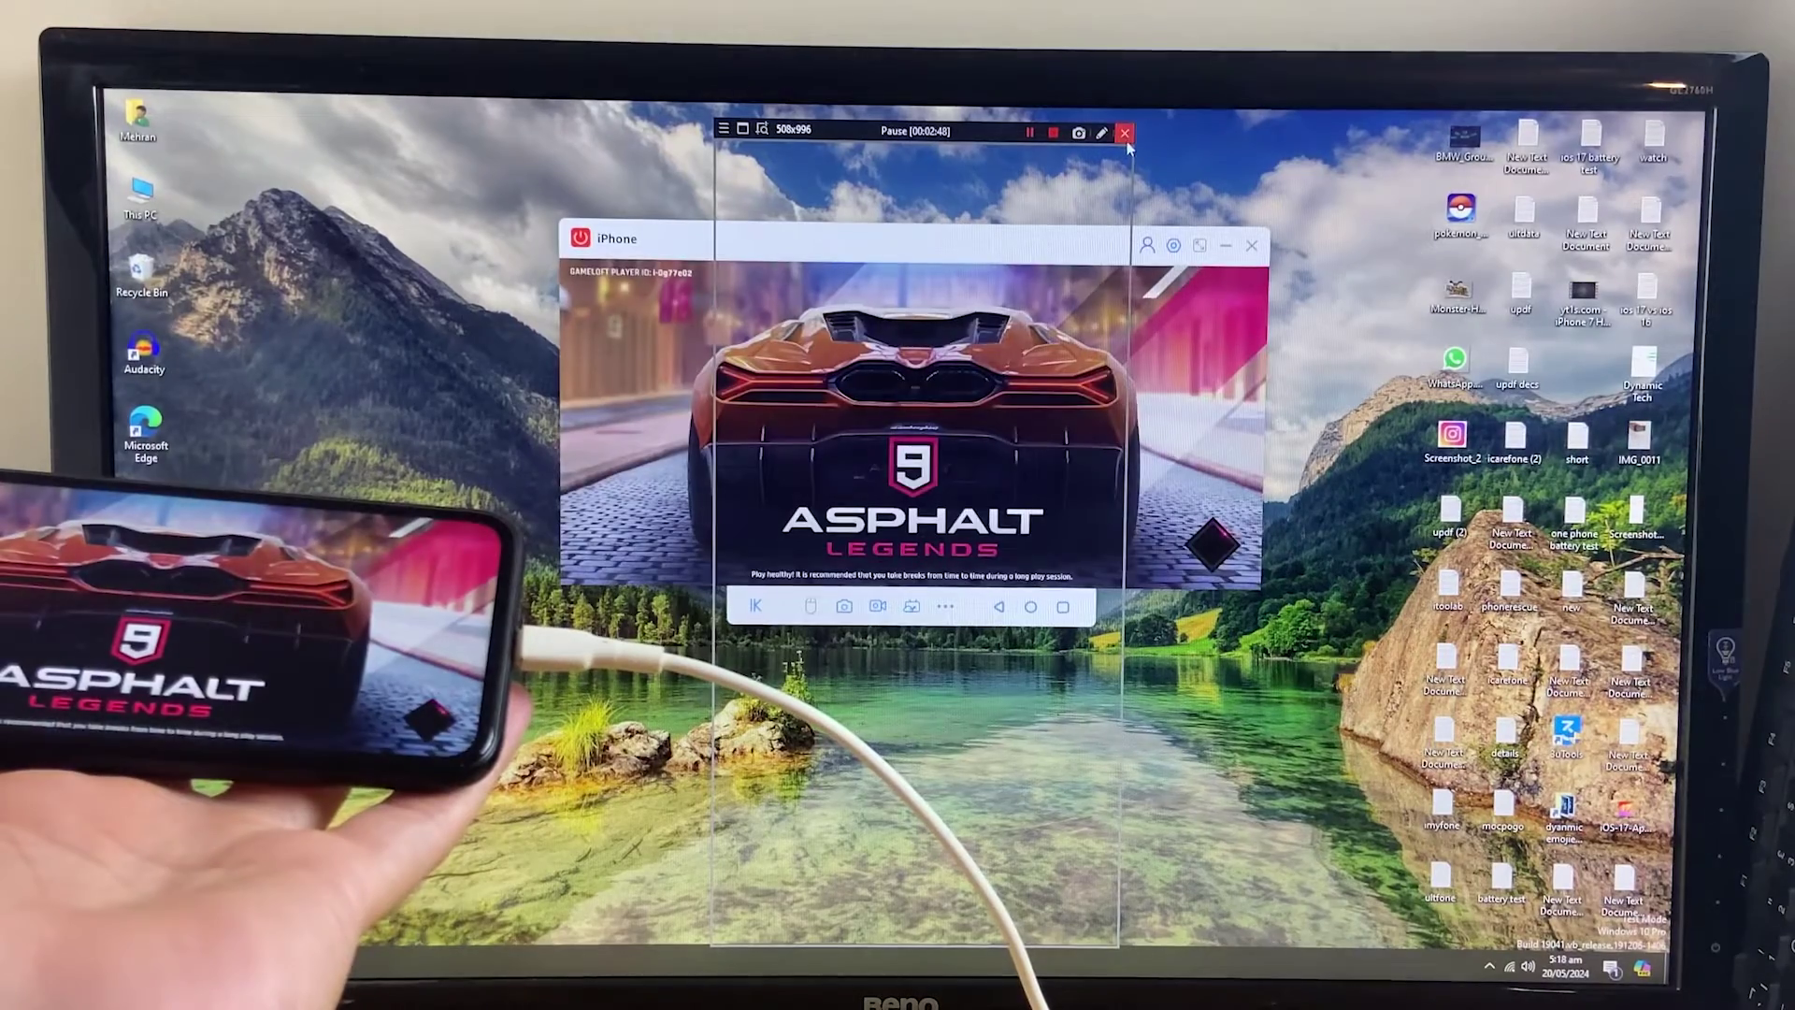
left_click(1200, 246)
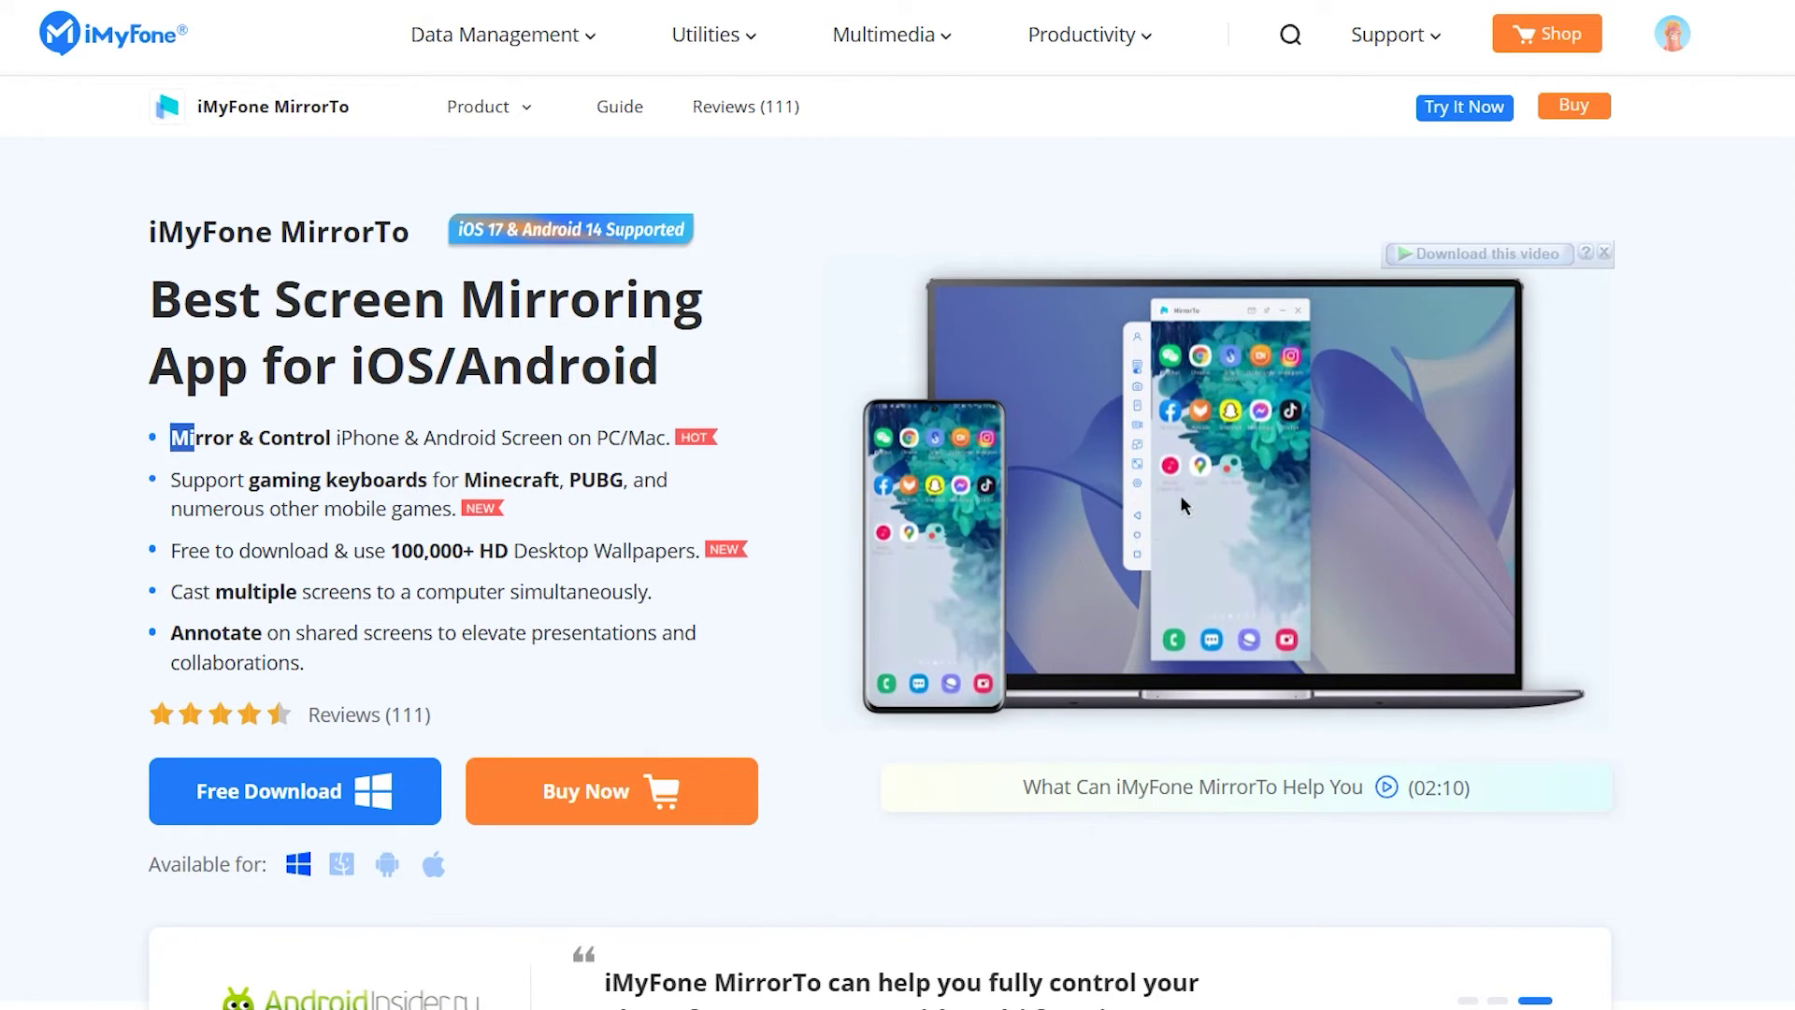
Step: Highlight the Mirror & Control feature line on the MirrorTo product page
left_click_drag(172, 436, 671, 435)
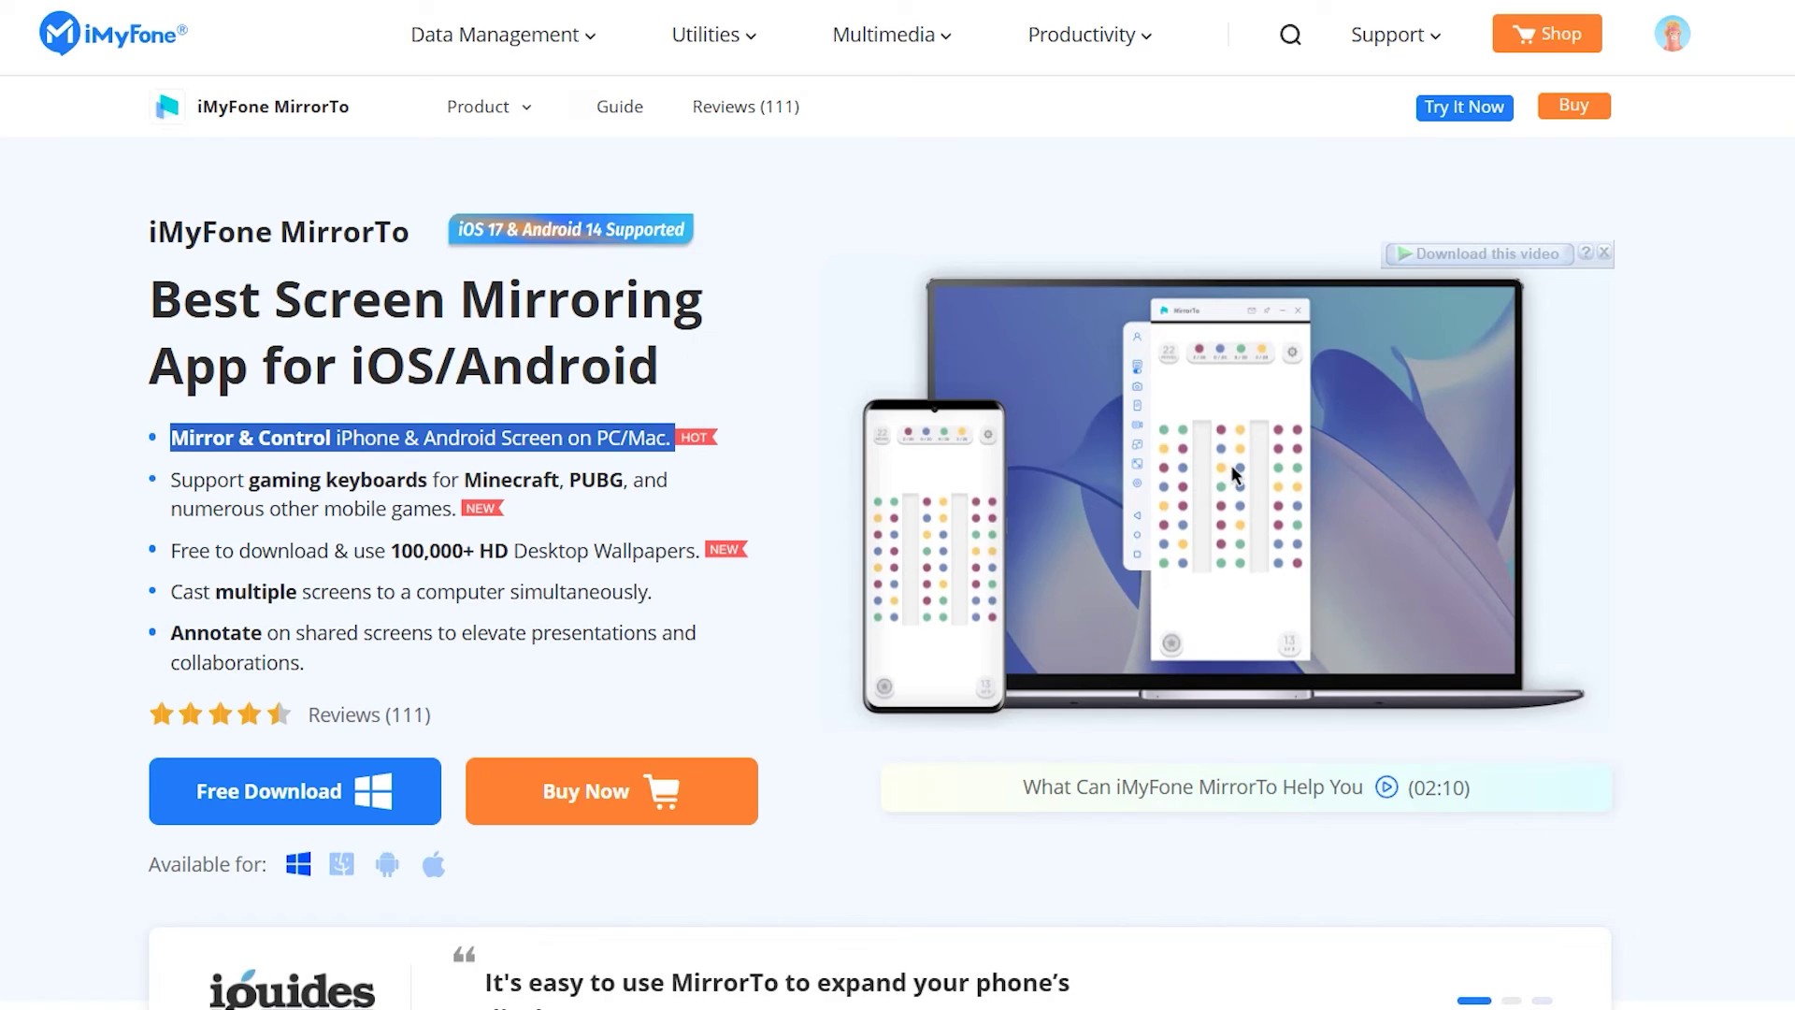